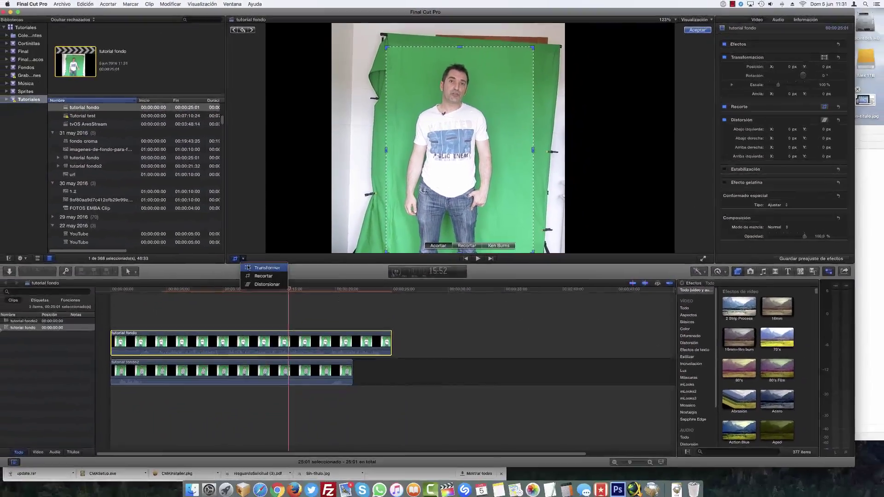
# Finish the crop and slide the upper clip left to X -342 px to reveal the lower clip.
pyautogui.hotkey('shift', 't')
pyautogui.moveTo(394, 148); pyautogui.dragTo(381, 154)
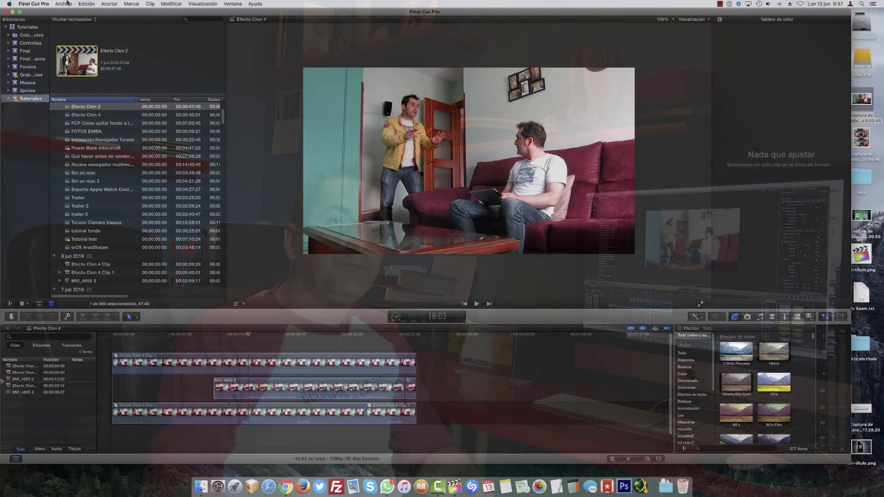
pyautogui.click(64, 4)
# Create a new project named 'tutorial Clon'.
pyautogui.moveTo(84, 12)
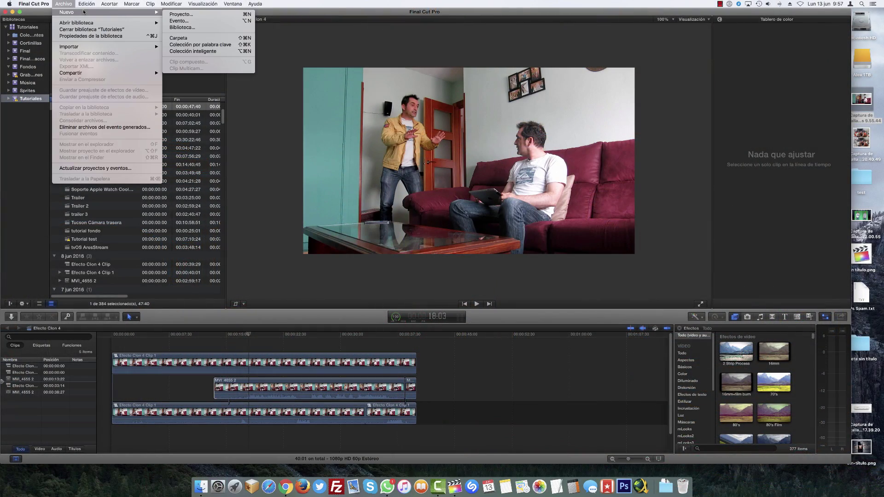
pyautogui.click(181, 14)
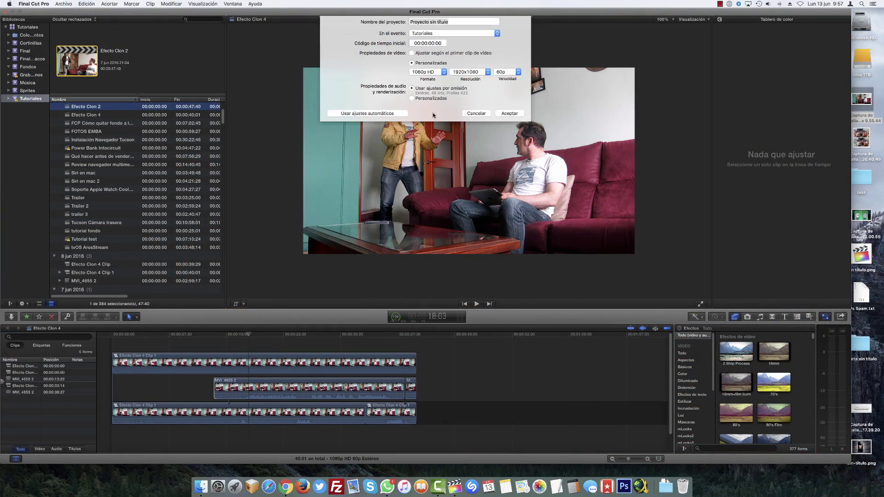
pyautogui.click(506, 117)
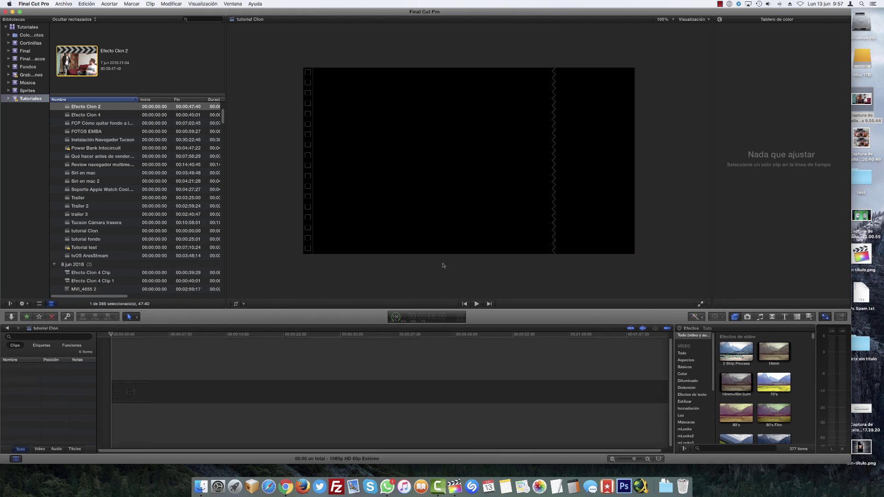
# Drag Clon_tutorial.mp4 from the tutorial folder in Finder onto the project timeline.
pyautogui.click(200, 486)
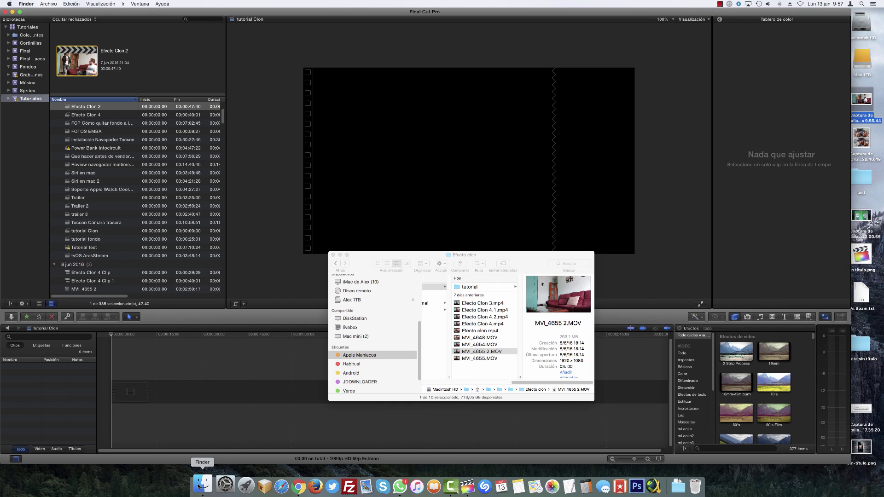
pyautogui.click(474, 287)
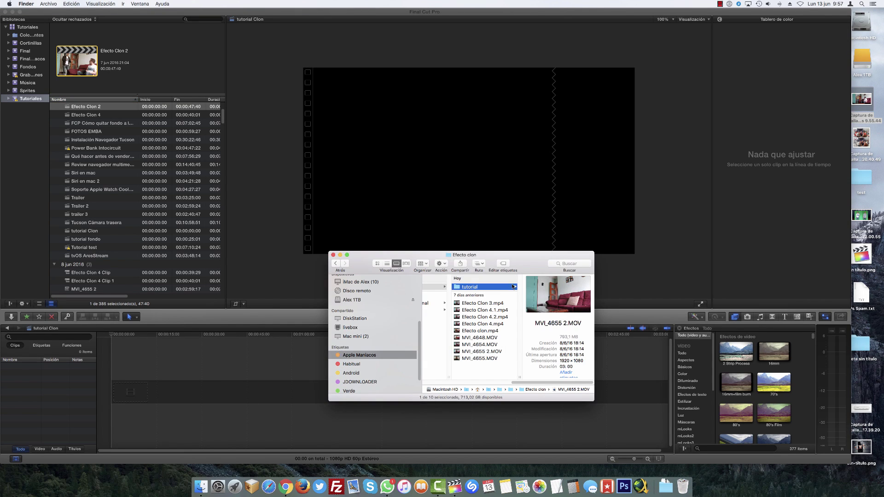
pyautogui.moveTo(543, 289); pyautogui.dragTo(238, 399)
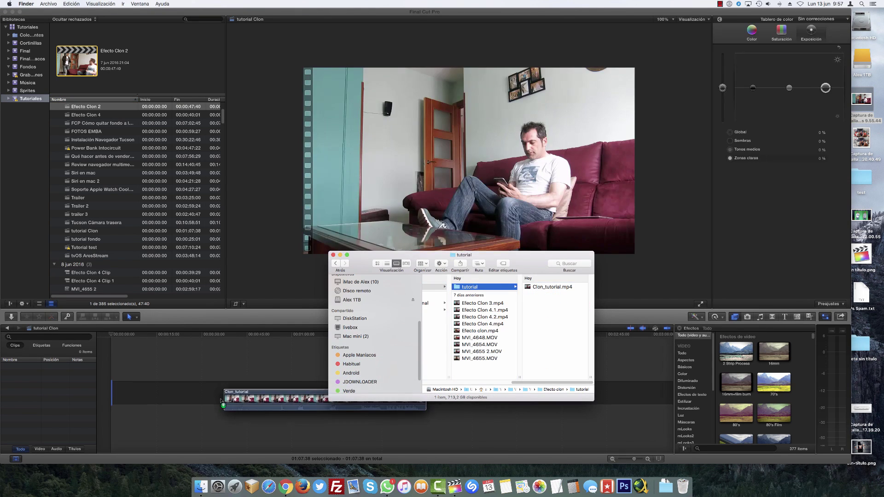
# Return to Final Cut Pro and play the Clon_tutorial footage from about 39 and 45 seconds.
pyautogui.click(237, 399)
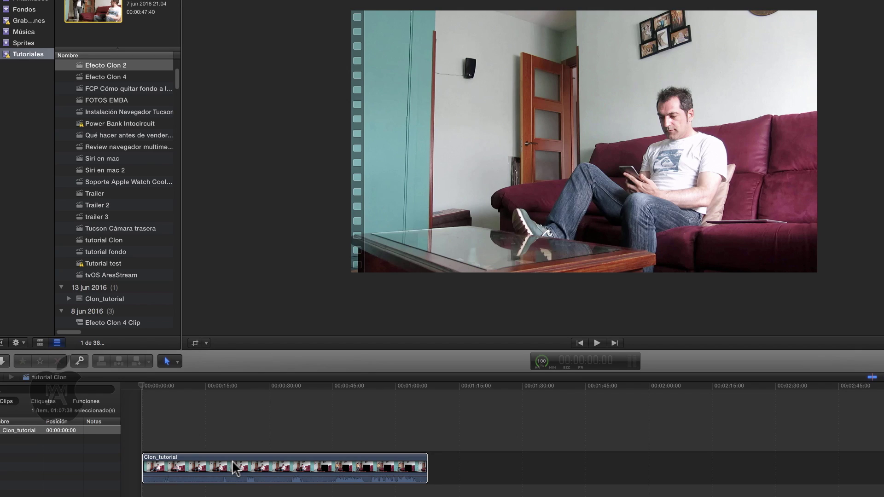
pyautogui.click(174, 390)
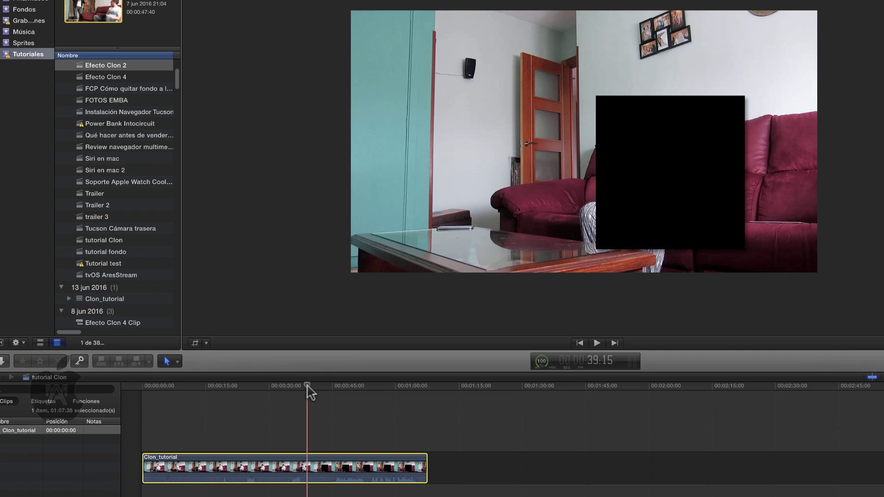
pyautogui.click(304, 388)
pyautogui.press('super+shift+a')
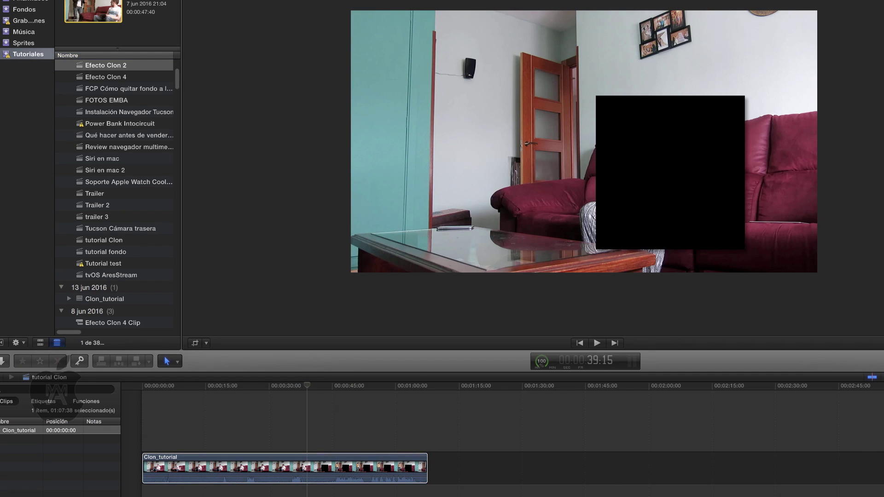
pyautogui.click(218, 468)
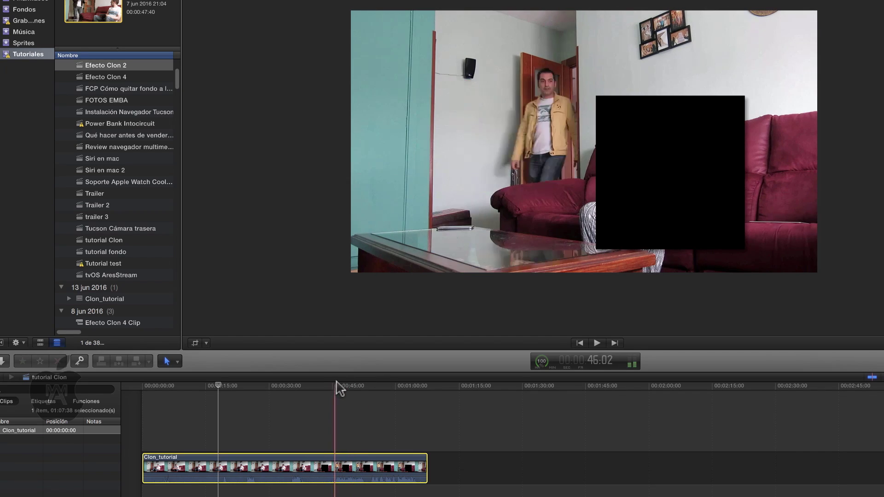
pyautogui.press('super+shift+a')
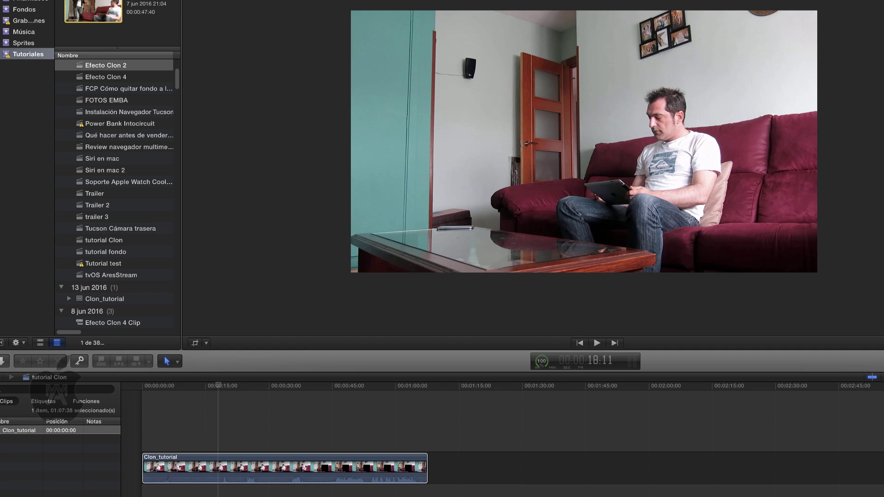
pyautogui.click(367, 383)
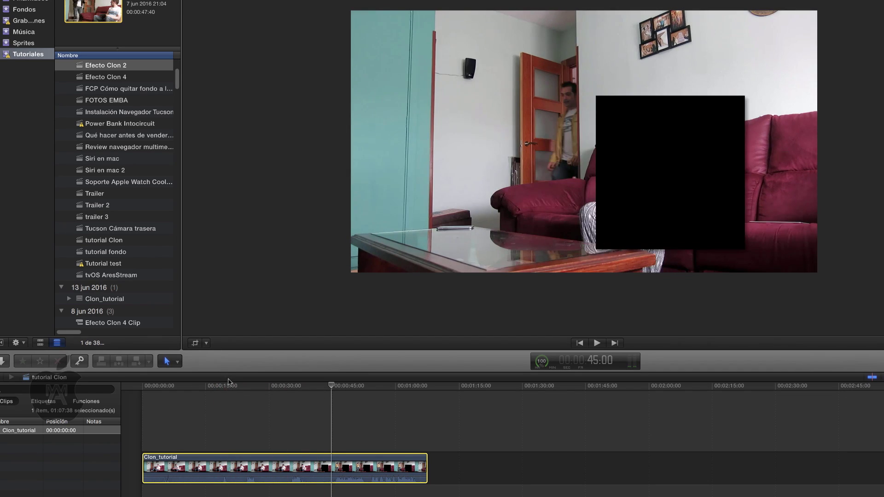
pyautogui.click(231, 389)
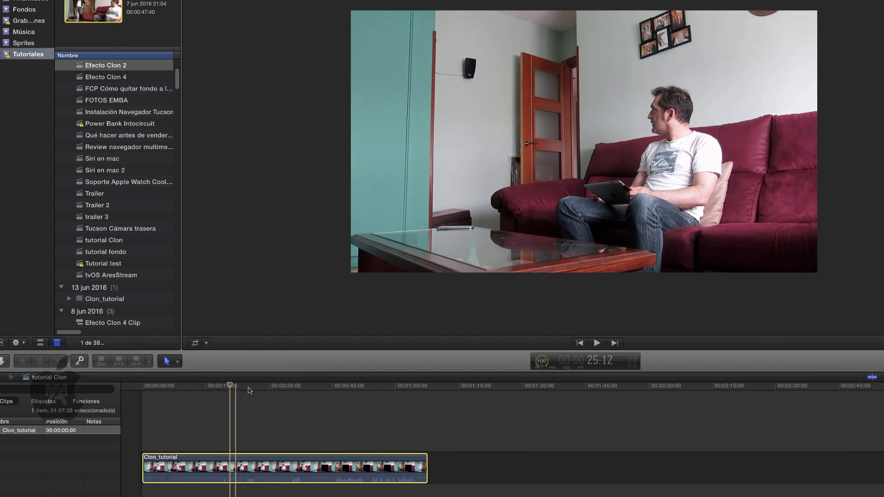
pyautogui.press('super+shift+a')
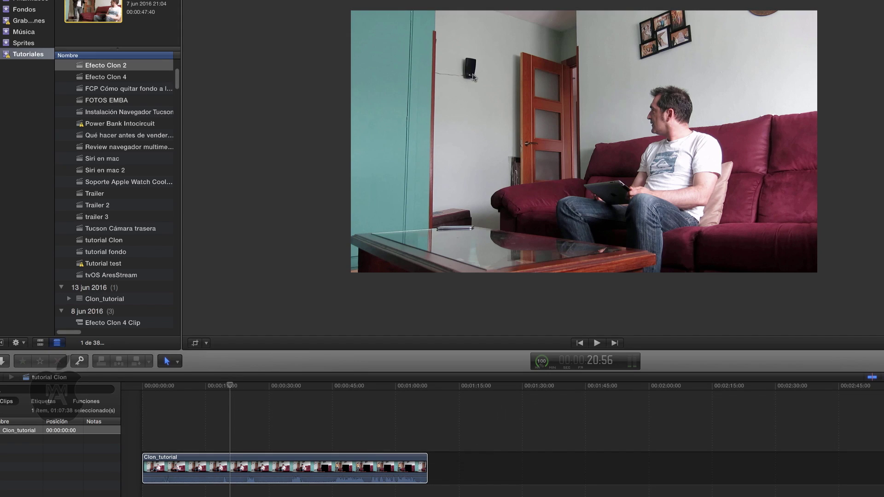
pyautogui.click(354, 387)
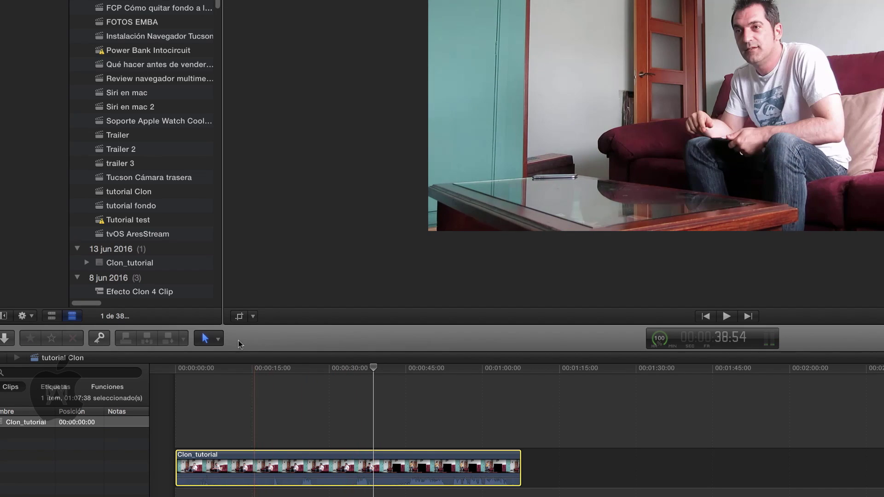
# Blade the Clon_tutorial clip at 00:00:38:54, then switch back to the Select tool.
pyautogui.click(219, 339)
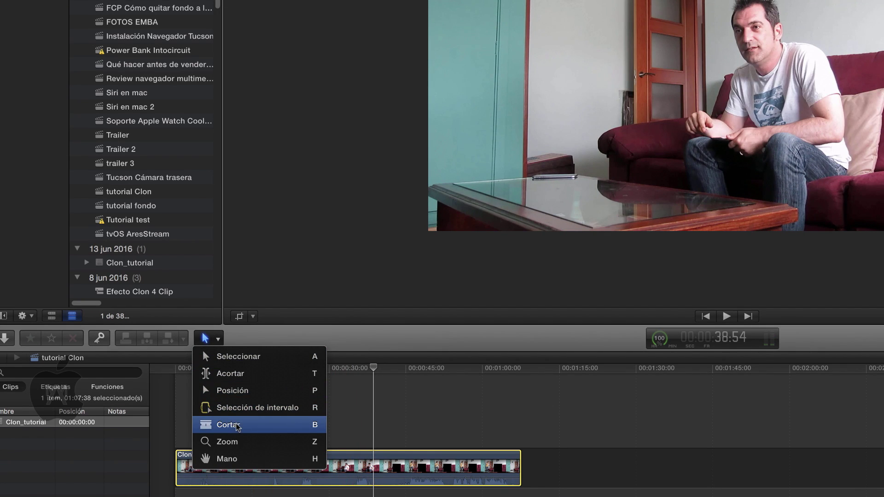
pyautogui.click(242, 426)
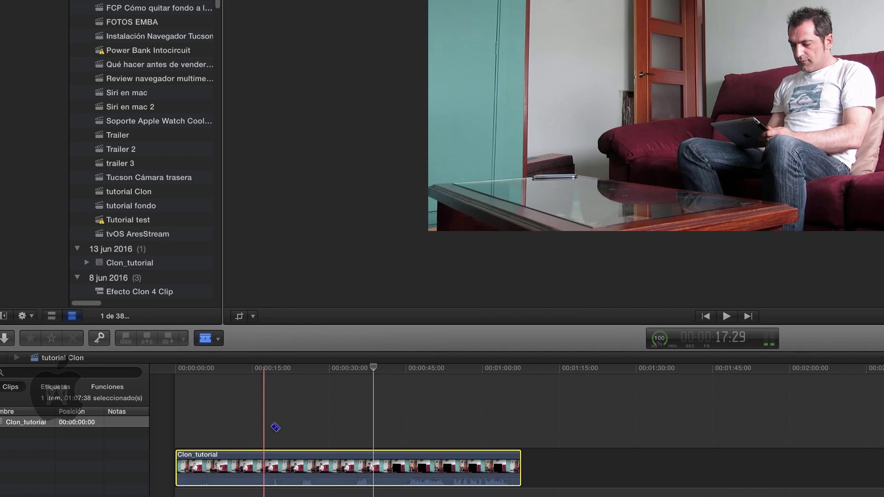
pyautogui.click(375, 459)
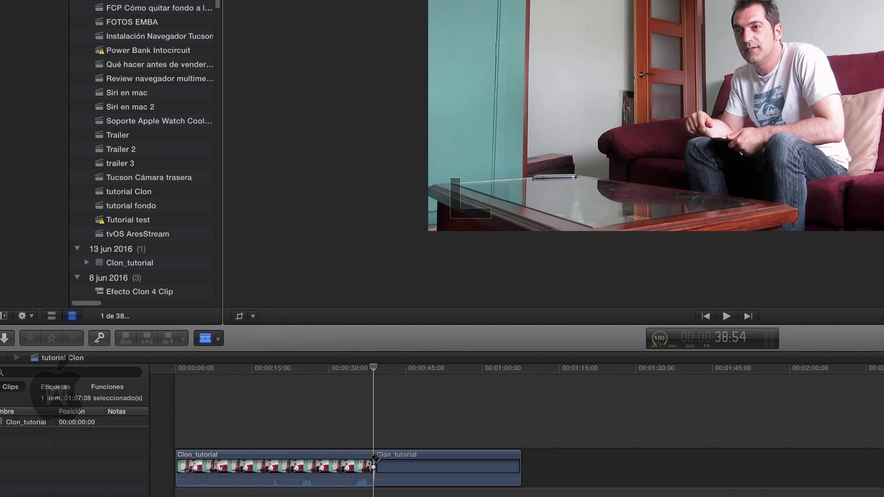
pyautogui.click(218, 338)
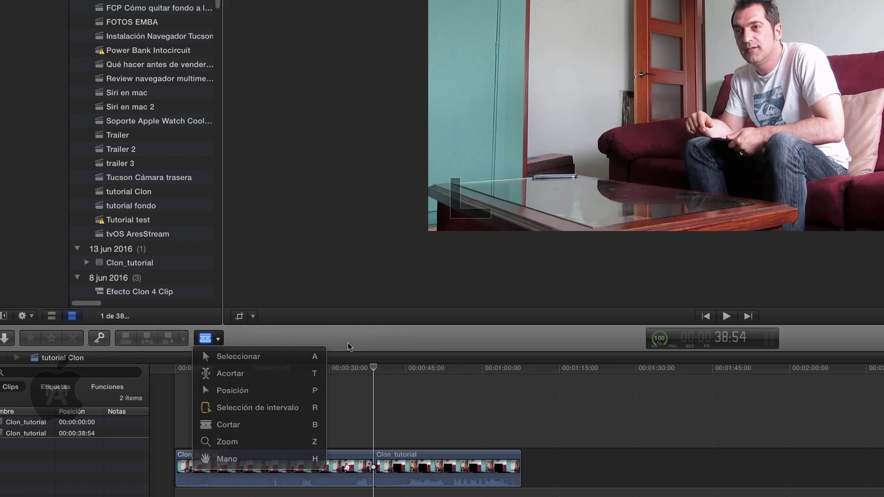
pyautogui.click(240, 356)
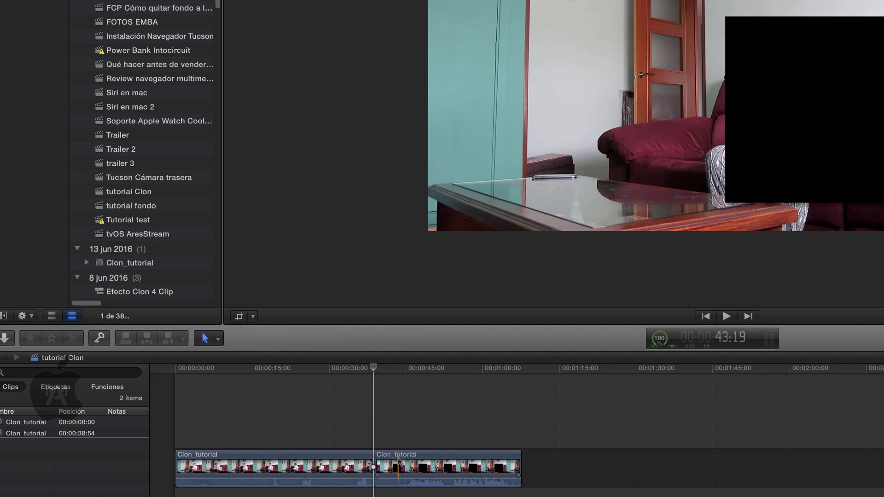
# Stack the second piece above the first so it starts at 00:00:10:10, playhead near 11 seconds.
pyautogui.moveTo(398, 461)
pyautogui.mouseDown()
pyautogui.moveTo(285, 409)
pyautogui.moveTo(256, 417)
pyautogui.mouseUp()
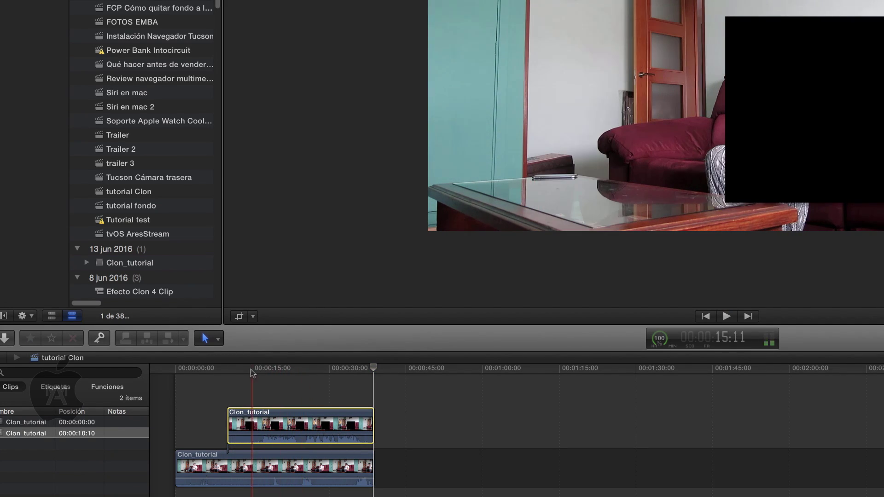
pyautogui.click(235, 369)
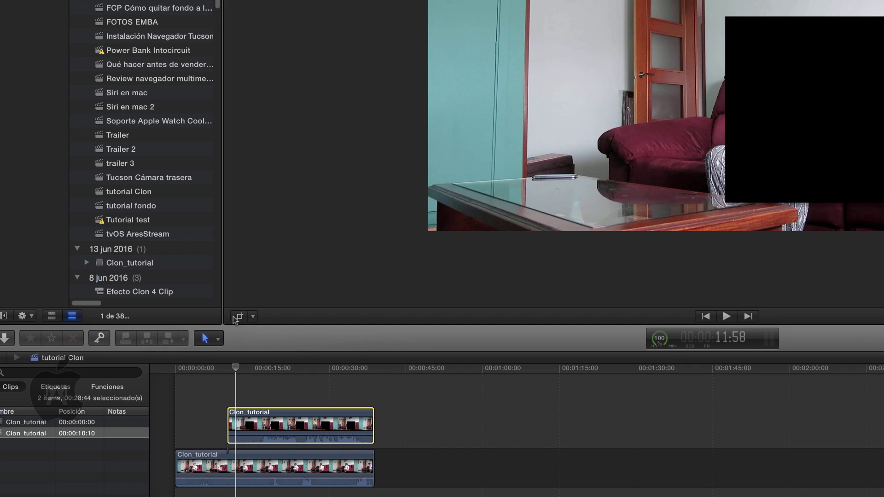
# Crop the upper clip's right edge inward, leaving only the left part with the standing man.
pyautogui.click(254, 317)
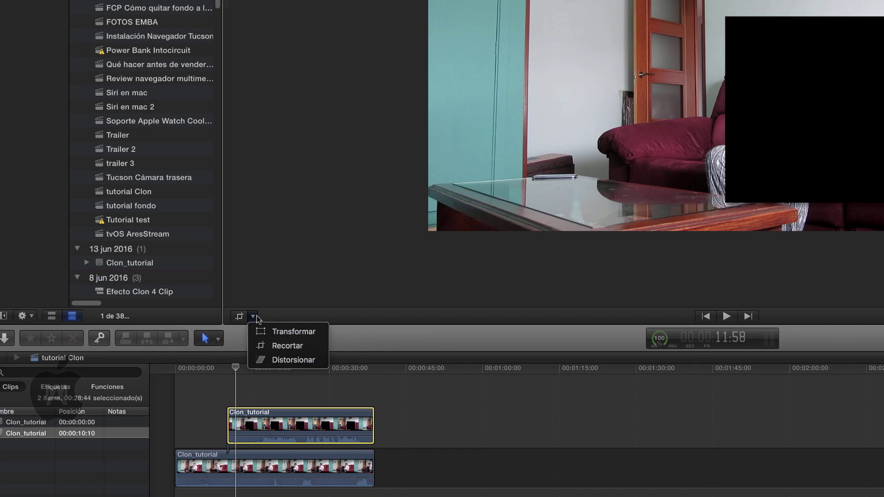
pyautogui.click(289, 346)
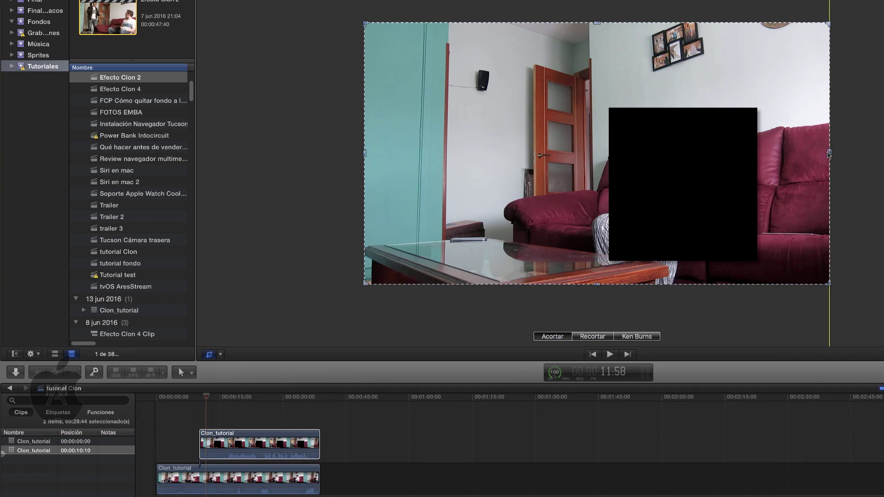
pyautogui.moveTo(829, 155); pyautogui.dragTo(596, 166)
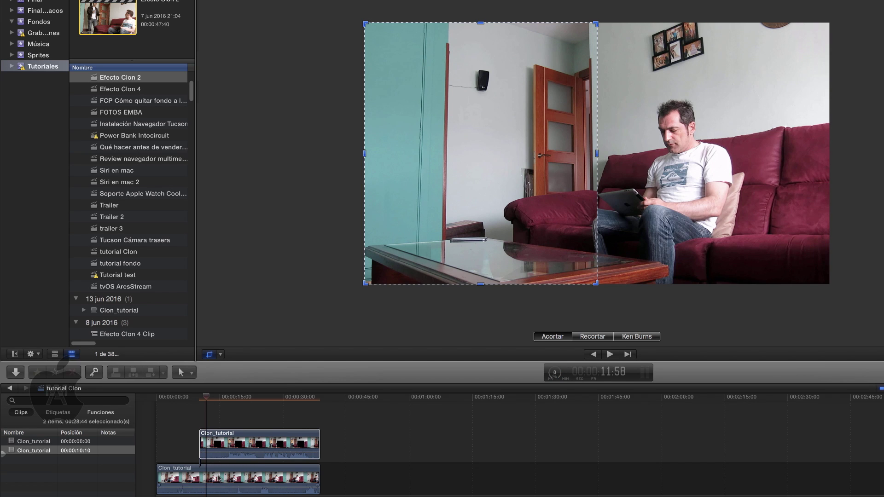
pyautogui.click(236, 479)
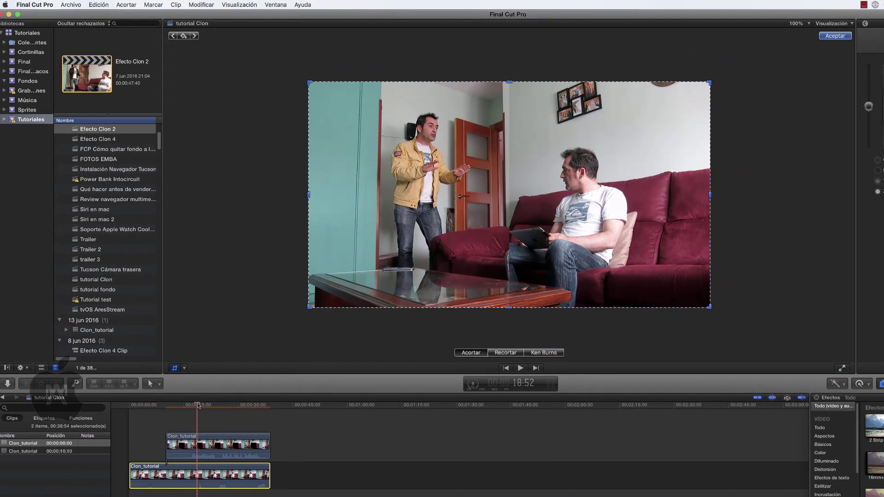
pyautogui.click(162, 407)
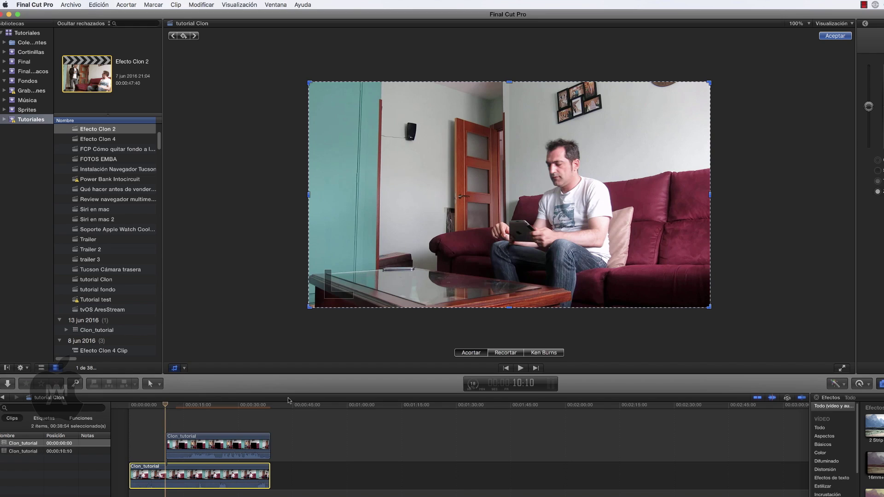
# Accept the crop, play back the two-man composite, then select the upper clip.
pyautogui.click(834, 36)
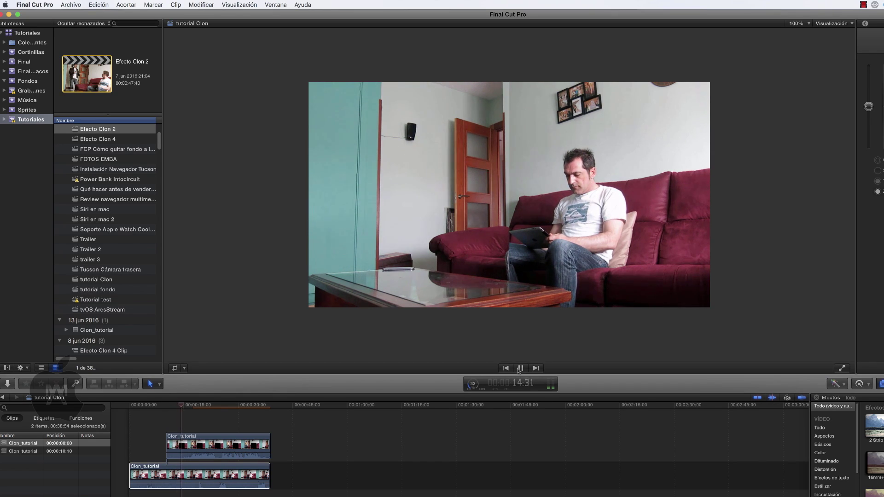
pyautogui.click(519, 371)
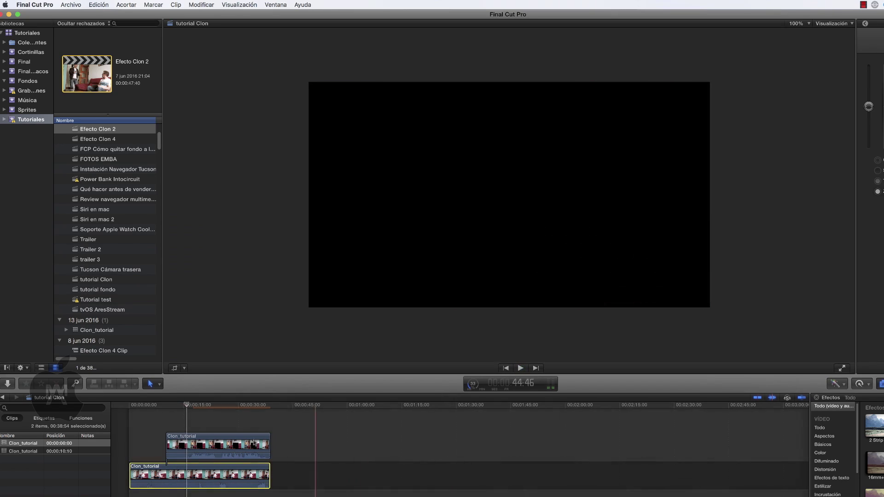
pyautogui.click(208, 450)
# Slide the upper clip later to start at 00:00:12:53 so both men's actions line up.
pyautogui.hotkey('shift', 'z')
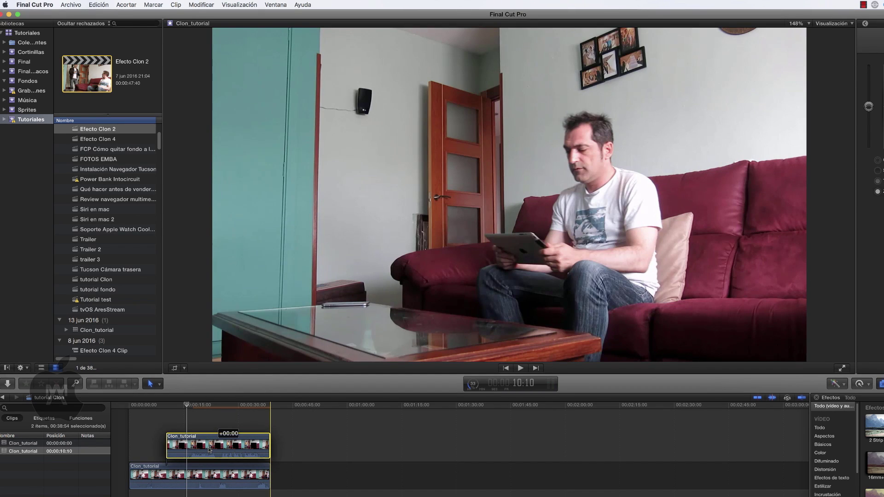
pyautogui.moveTo(213, 450); pyautogui.dragTo(216, 451)
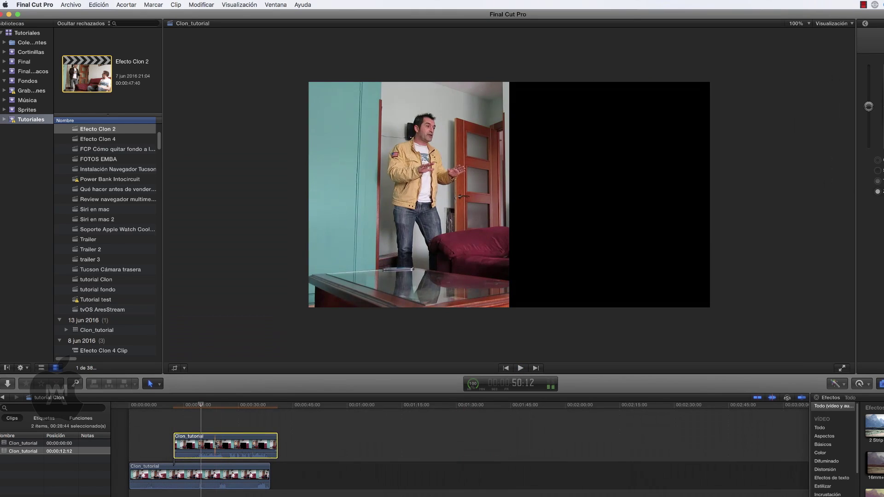
pyautogui.click(520, 369)
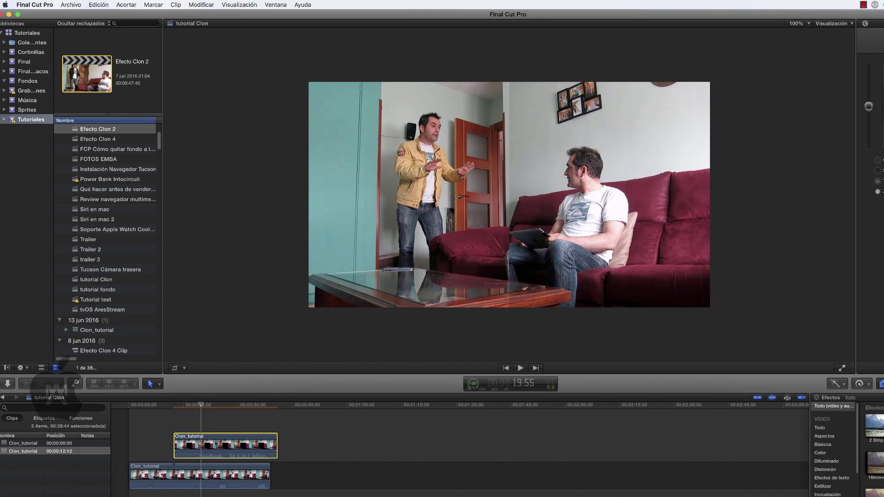
pyautogui.moveTo(226, 445); pyautogui.dragTo(228, 446)
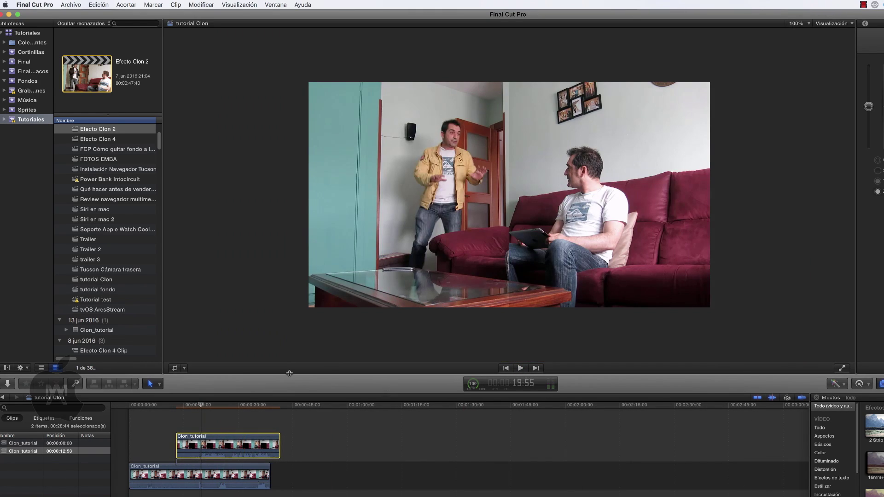
pyautogui.moveTo(196, 406); pyautogui.dragTo(199, 407)
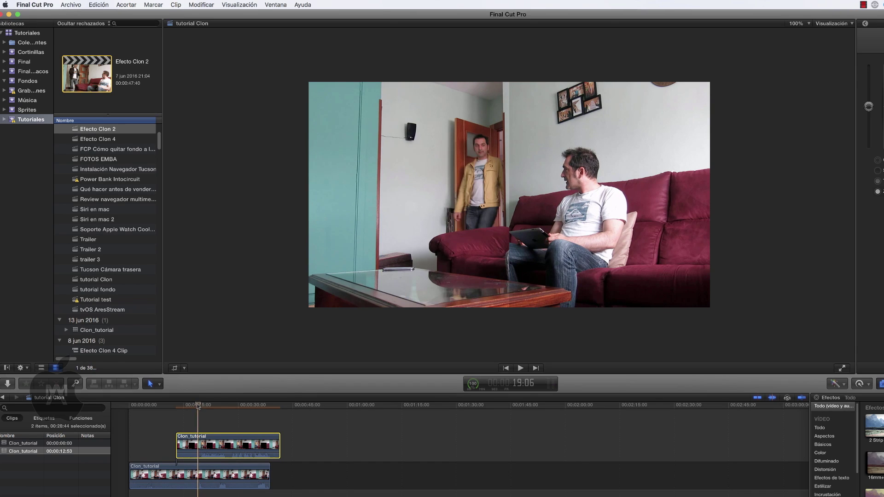
pyautogui.click(521, 368)
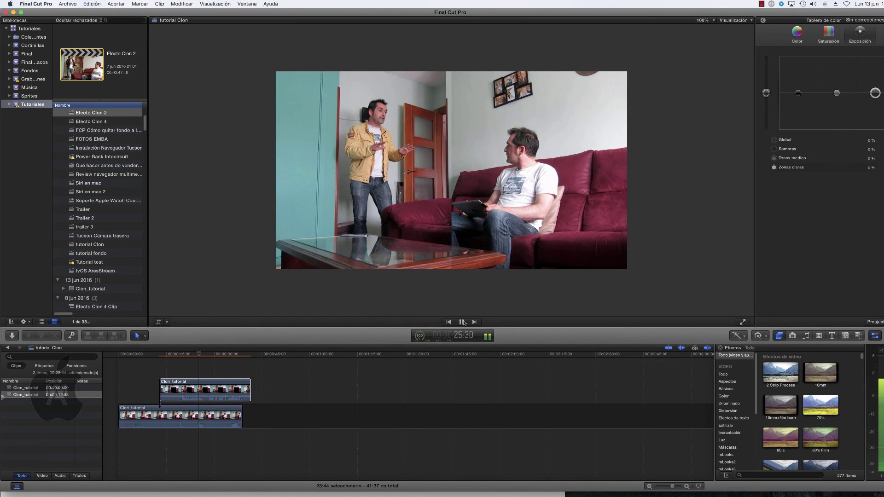
# Replay the aligned composite and zoom in on the timeline.
pyautogui.press('space')
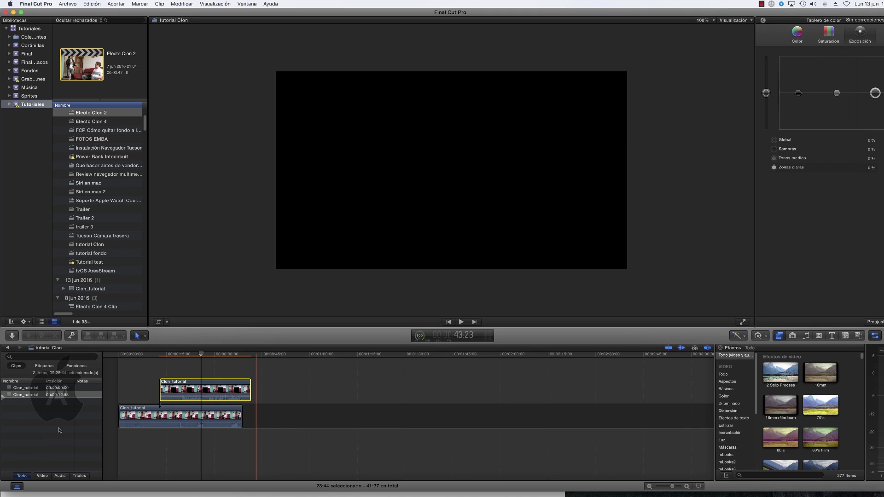
pyautogui.press('space')
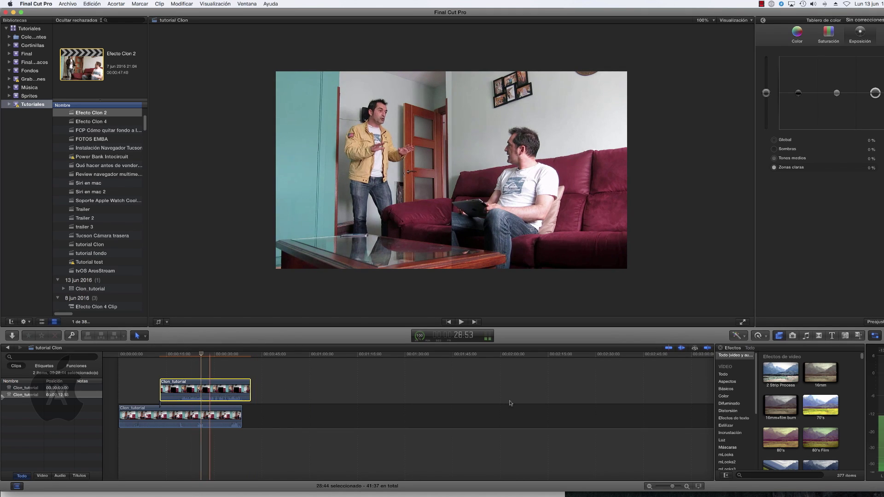
pyautogui.click(686, 487)
# Cut the lower clip at two points and select the short middle section between them.
pyautogui.click(686, 486)
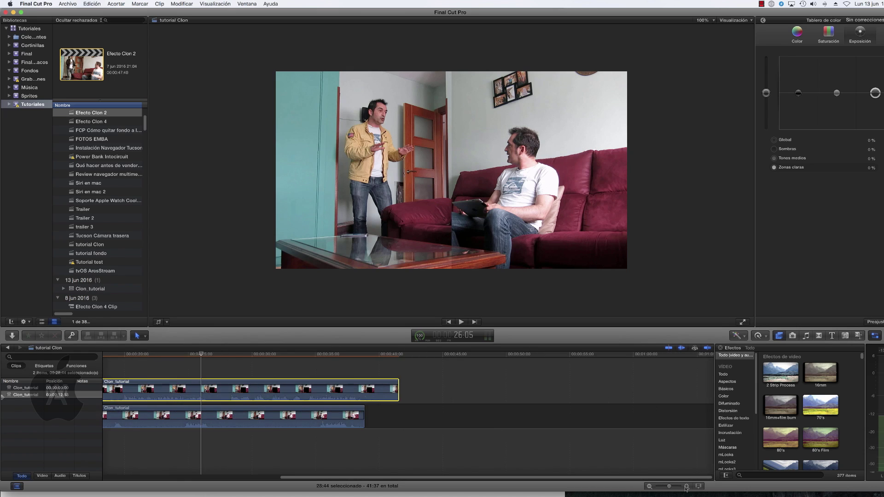
pyautogui.click(686, 486)
pyautogui.click(362, 380)
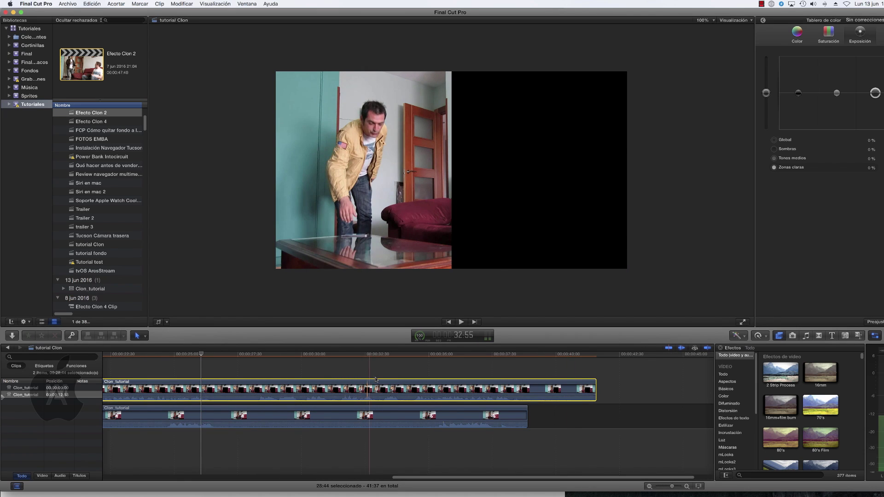
pyautogui.hscroll(-3, 375, 381)
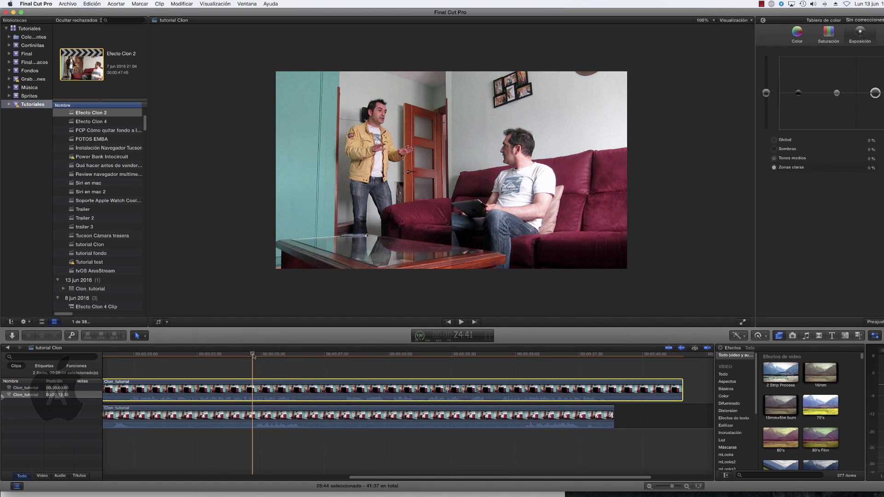
pyautogui.hscroll(-6, 258, 356)
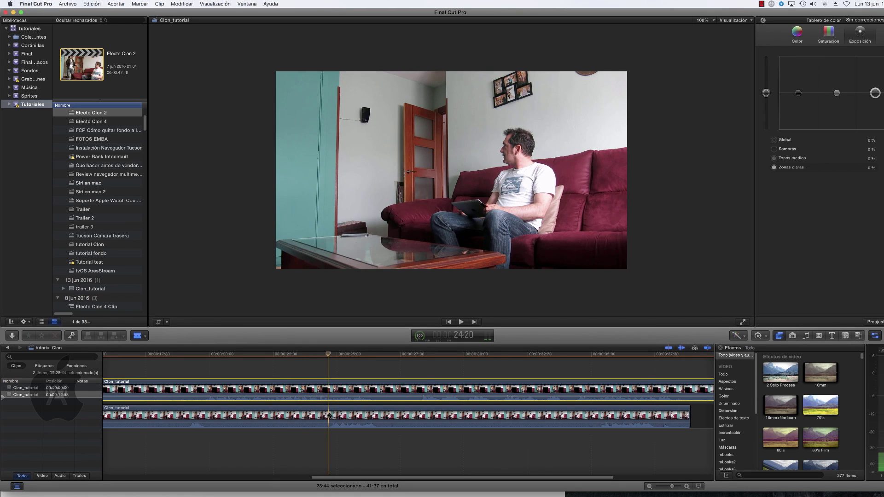
pyautogui.click(328, 416)
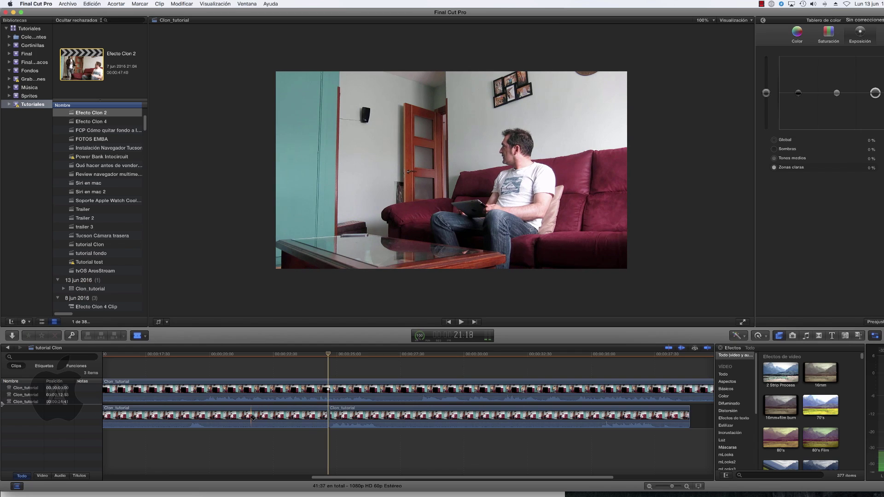
pyautogui.click(216, 416)
pyautogui.click(276, 417)
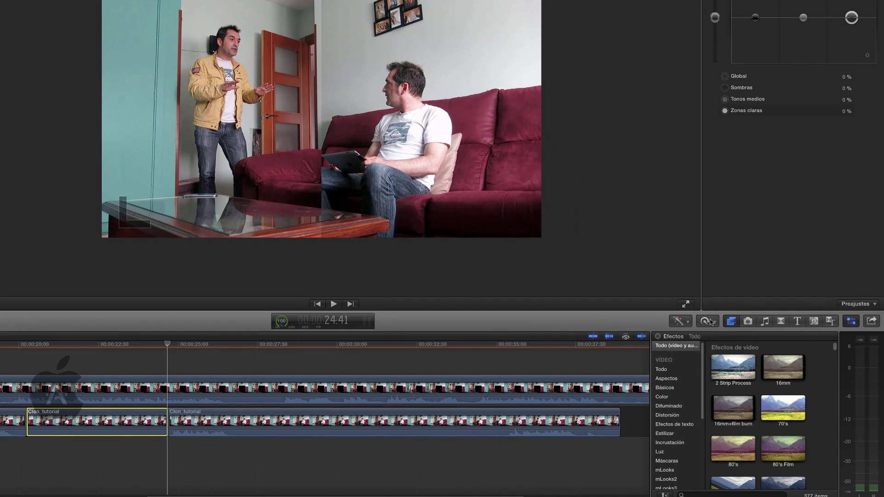
# Retime the lower clip's isolated middle section from Normal 100% to Lenta 70%, then play it back.
pyautogui.click(759, 336)
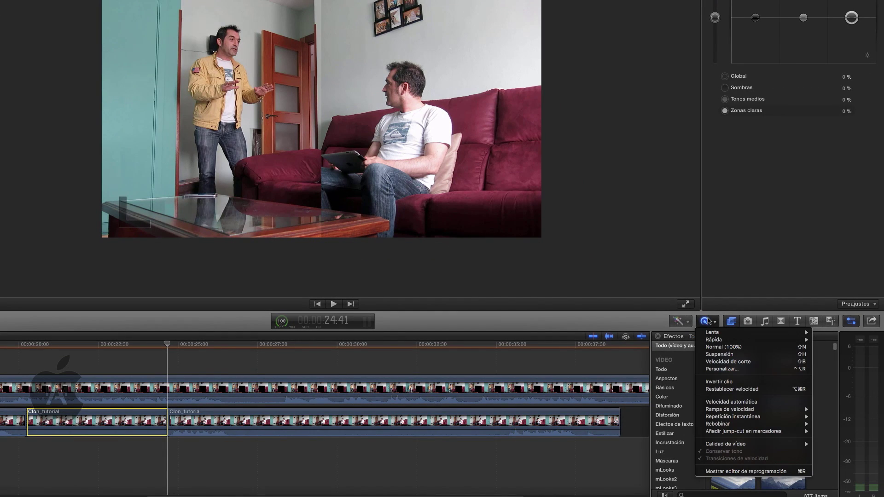
pyautogui.click(722, 347)
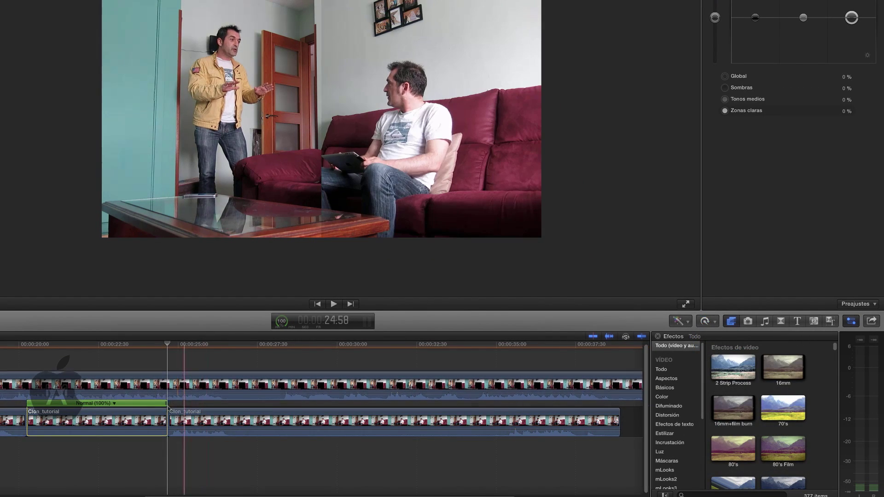
pyautogui.click(165, 401)
pyautogui.moveTo(167, 401); pyautogui.dragTo(227, 405)
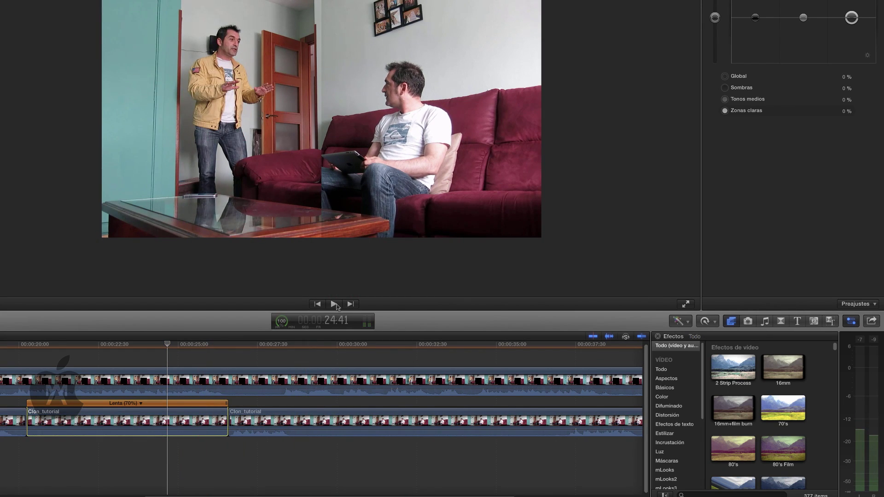
pyautogui.click(334, 304)
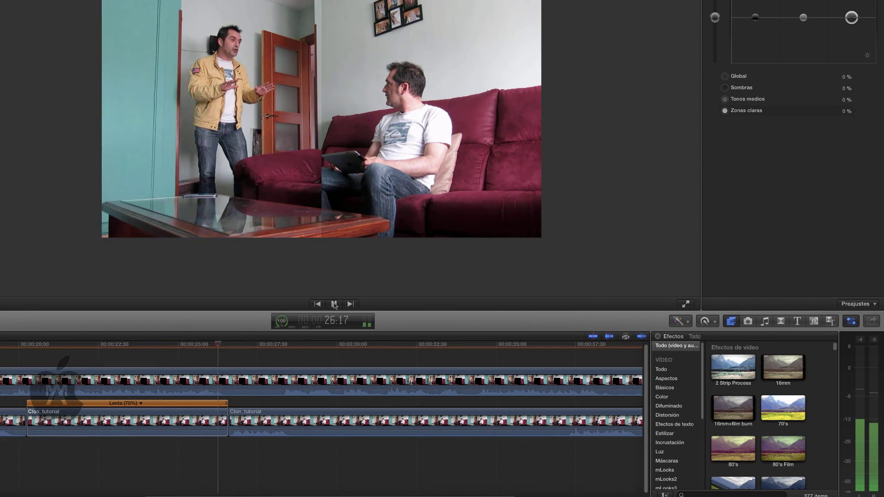
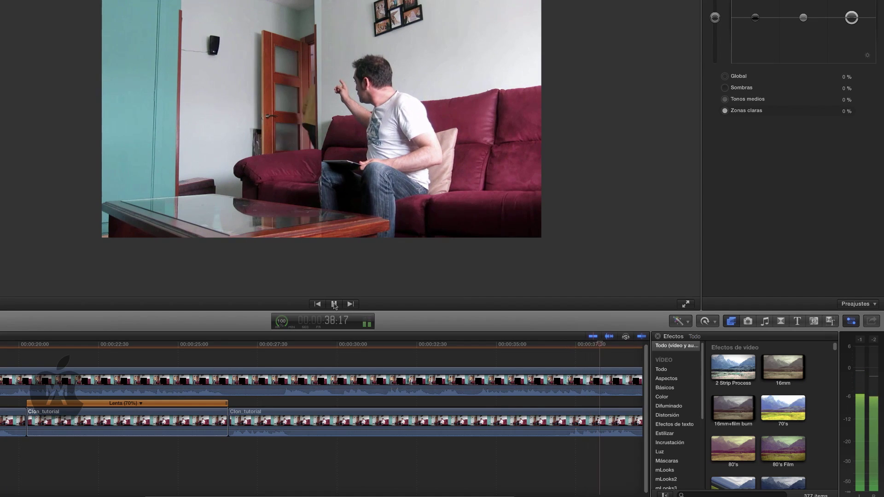
# Pause playback on a frame showing both clones of the man in the room.
pyautogui.click(335, 305)
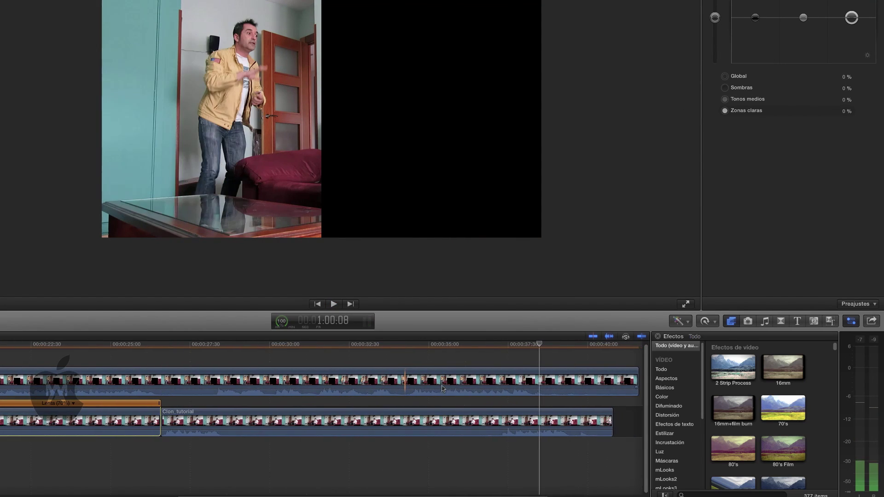
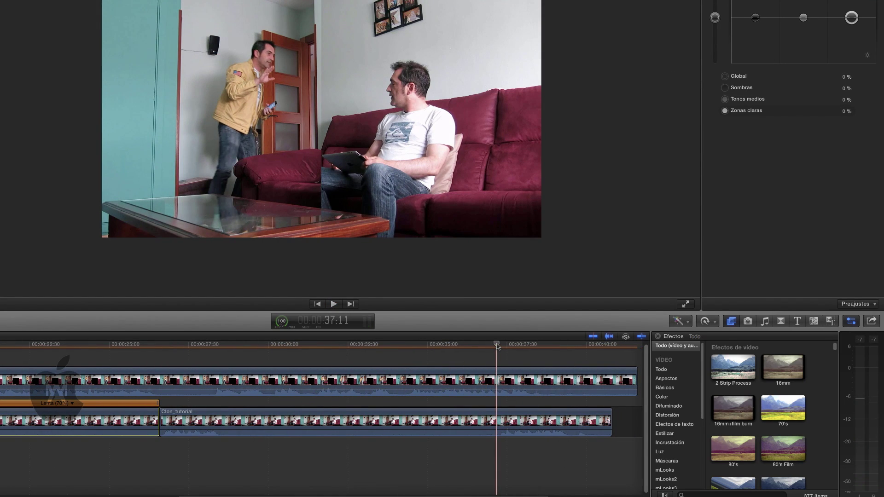
# Blade the lower Clon_tutorial clip at two points to isolate a middle section.
pyautogui.click(496, 421)
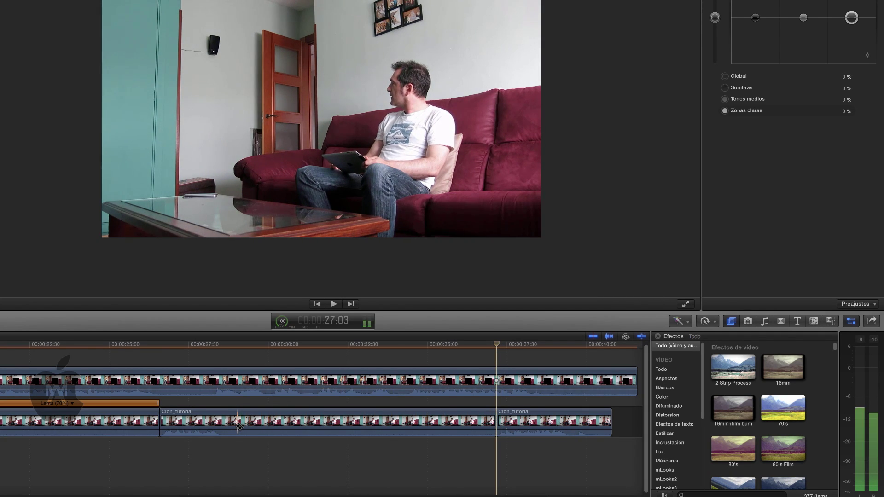
pyautogui.click(229, 423)
pyautogui.press('a')
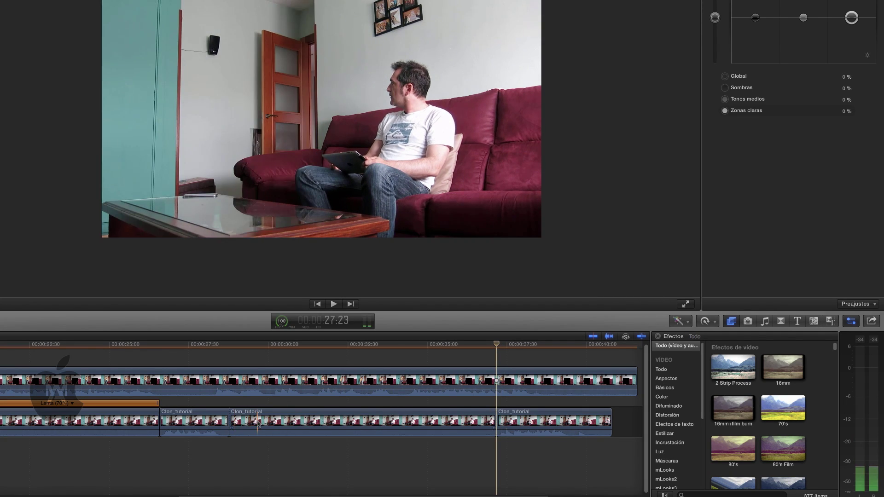
# Slow the middle section to 88% speed with the retime editor and play it back.
pyautogui.click(436, 414)
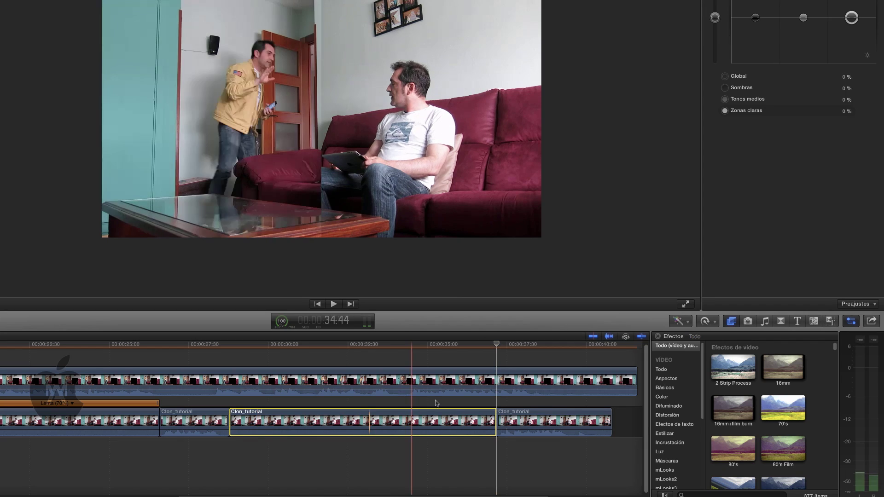
pyautogui.click(708, 322)
pyautogui.click(714, 348)
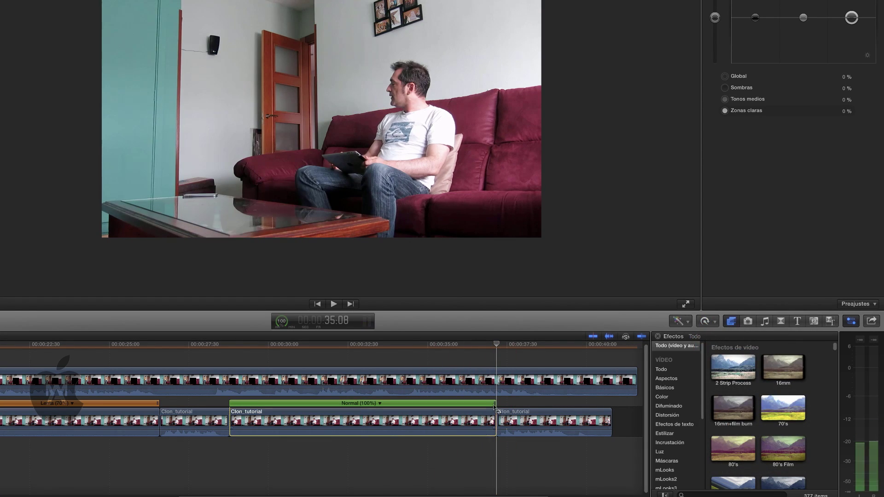
pyautogui.moveTo(495, 405); pyautogui.dragTo(534, 406)
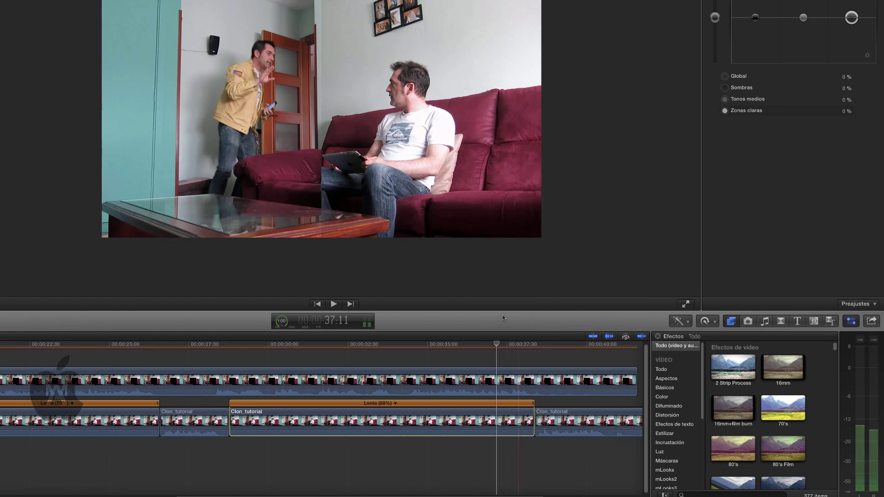
pyautogui.click(334, 305)
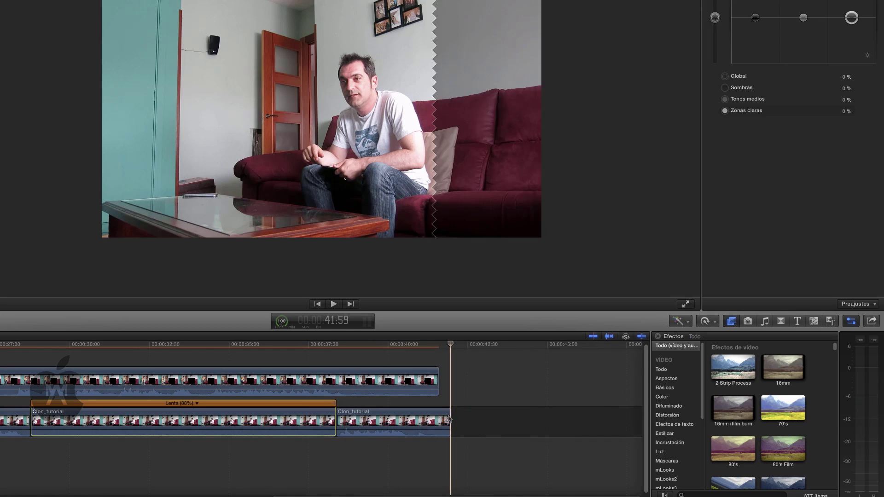
# Trim the end of the last lower clip and play through to its end.
pyautogui.moveTo(449, 419); pyautogui.dragTo(446, 417)
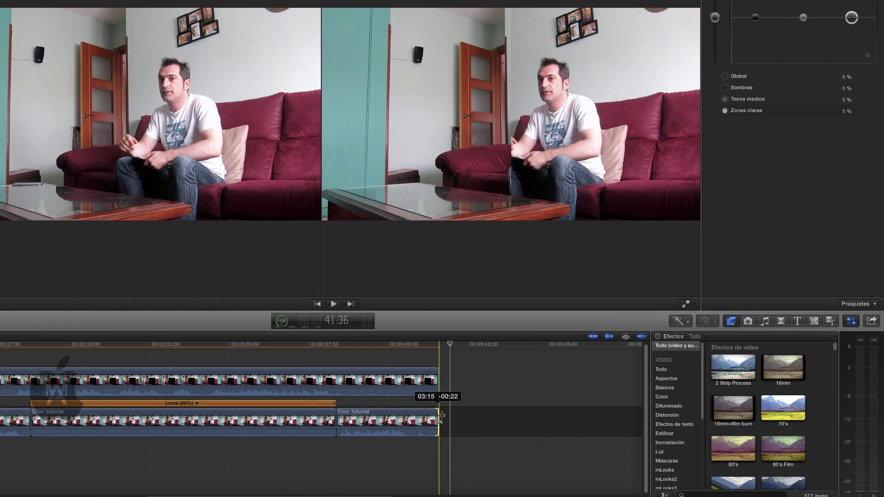
pyautogui.moveTo(441, 415); pyautogui.dragTo(439, 416)
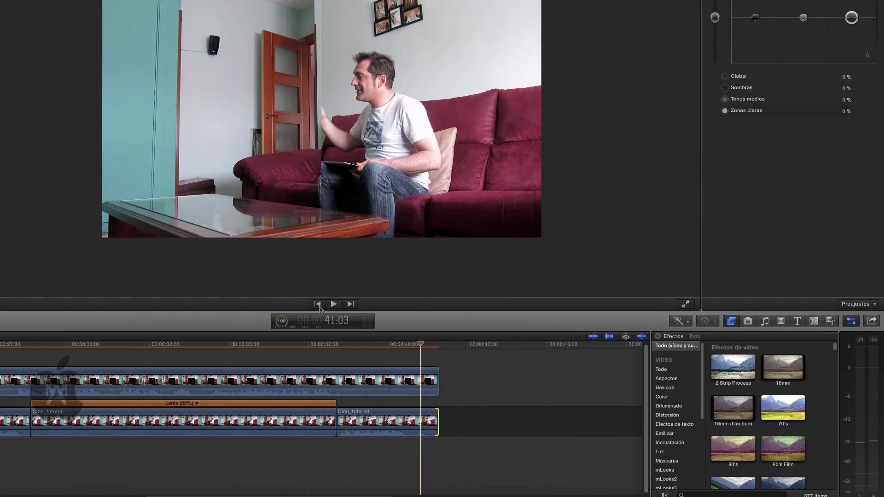
pyautogui.click(332, 305)
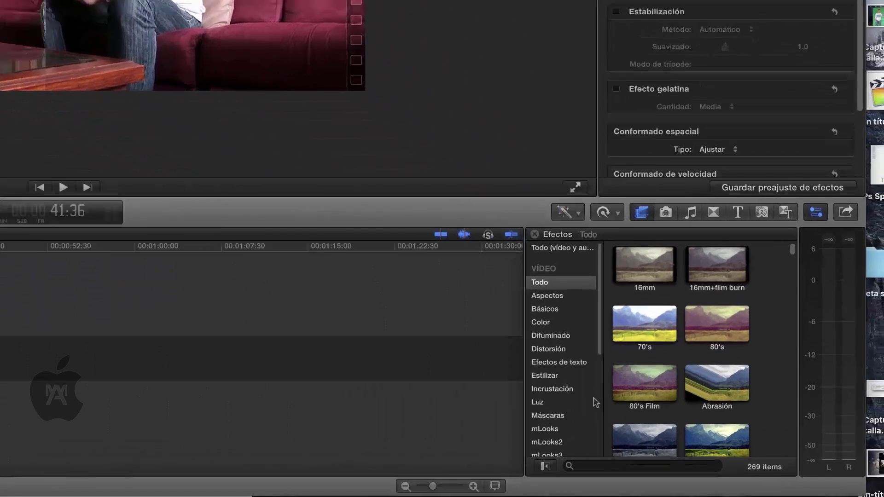
# Filter the Effects browser by 'MASCA' and pick Máscara de dibujo.
pyautogui.click(713, 495)
pyautogui.write('M')
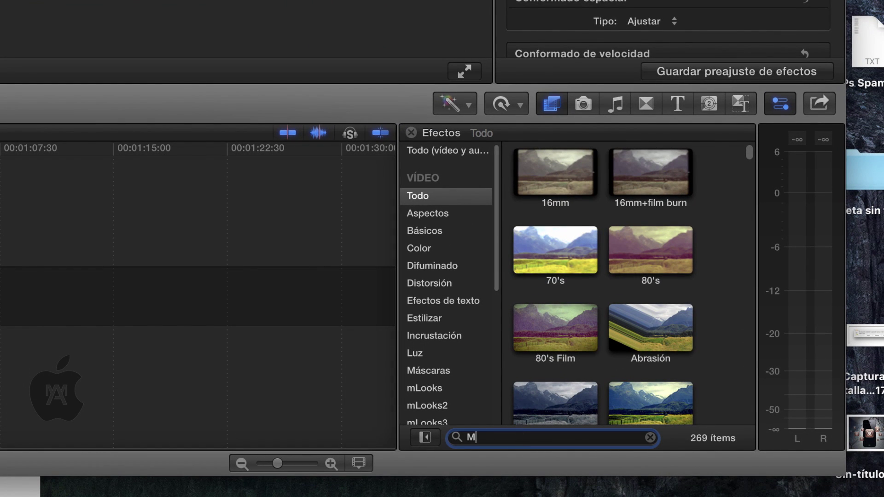
pyautogui.write('ASCARA')
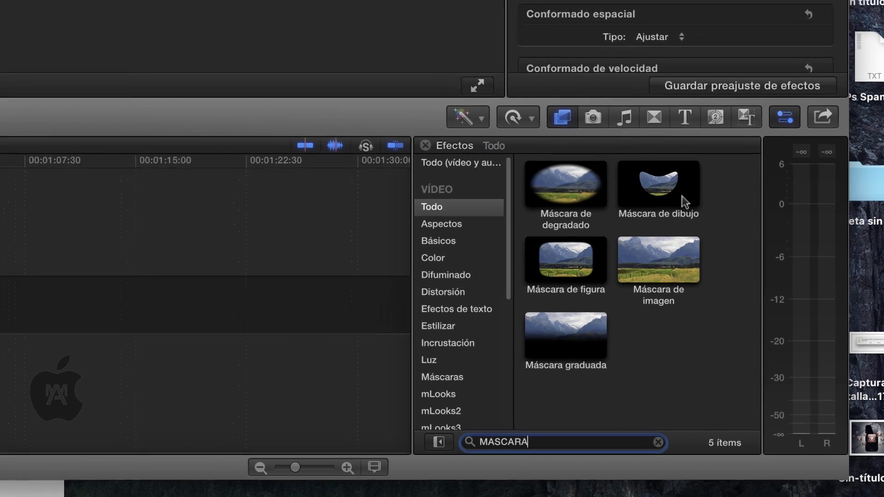
pyautogui.click(681, 196)
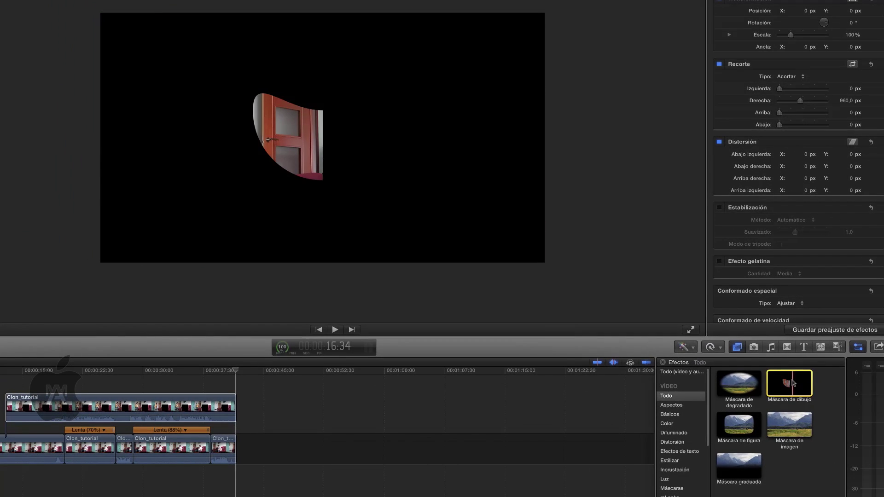
# Apply Máscara de dibujo to the upper clip and magnify the viewer to 400% on the sofa.
pyautogui.moveTo(793, 383); pyautogui.dragTo(162, 405)
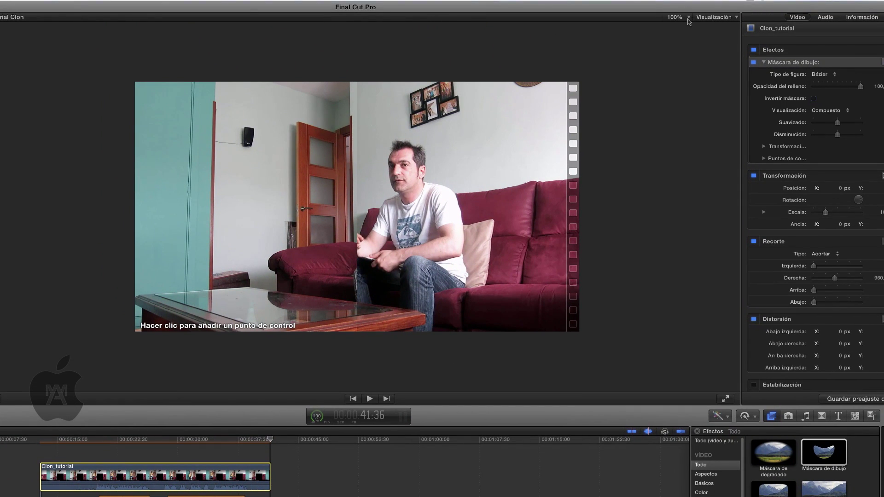
pyautogui.click(689, 18)
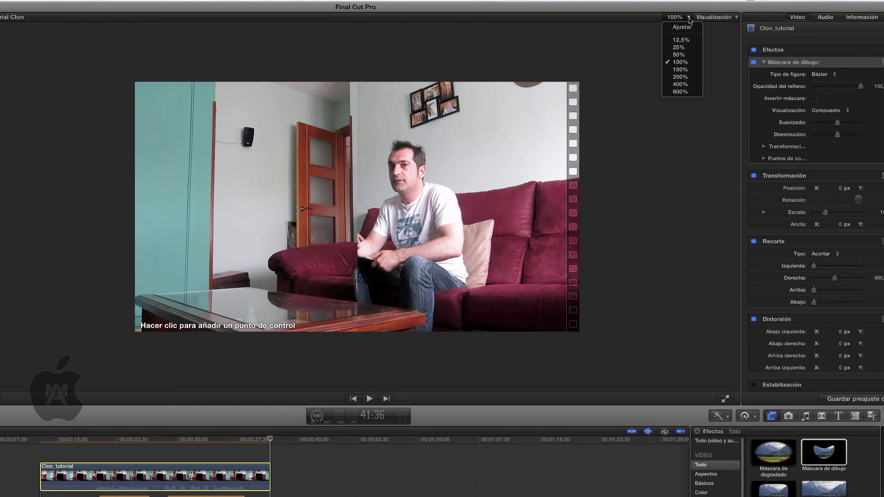
pyautogui.click(677, 84)
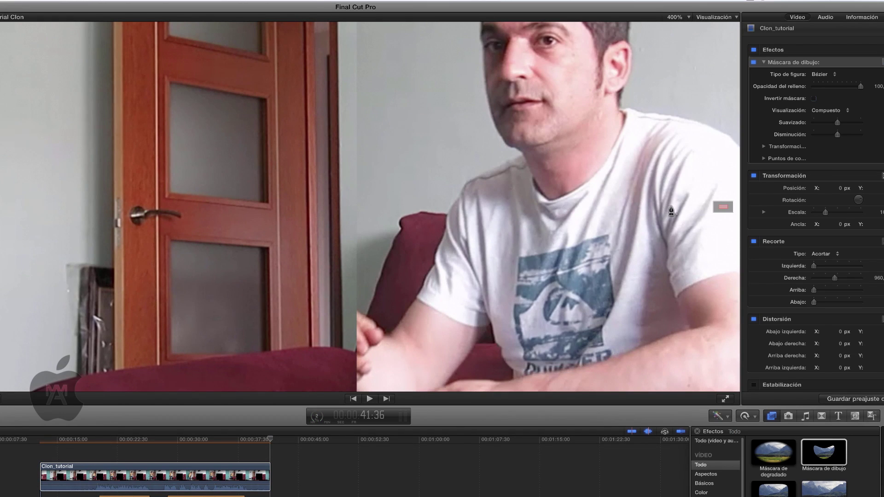
pyautogui.moveTo(721, 208); pyautogui.dragTo(722, 209)
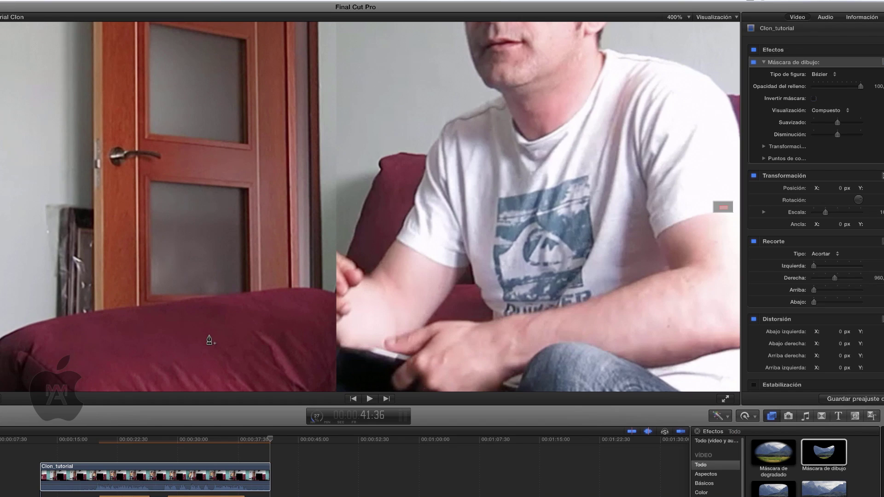
# At around 34 seconds, place the first three mask points along the sofa edge.
pyautogui.click(211, 440)
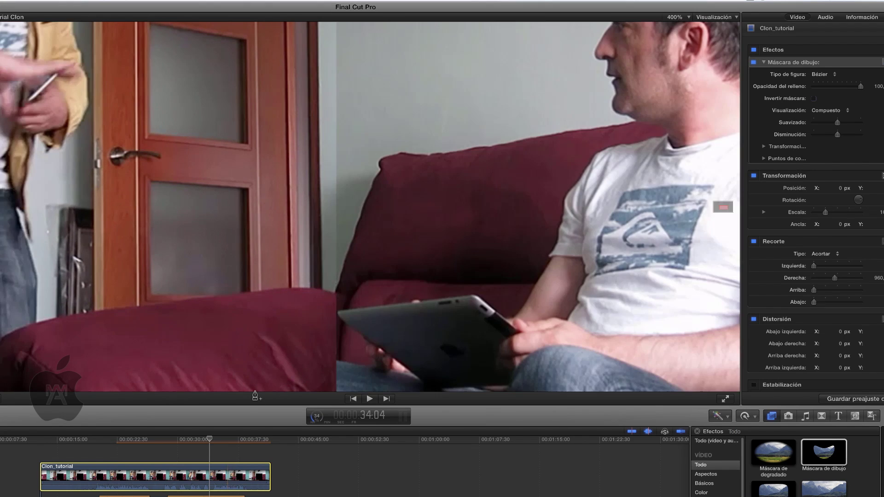
pyautogui.click(310, 290)
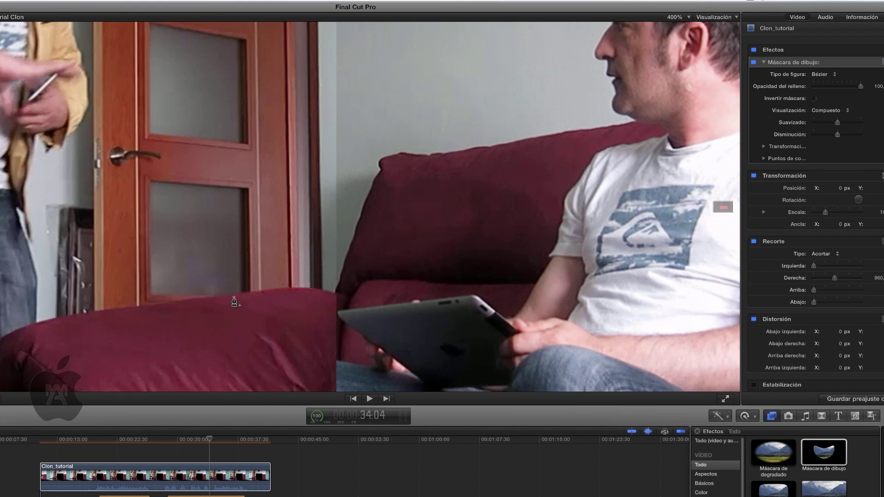
pyautogui.click(354, 242)
pyautogui.click(334, 243)
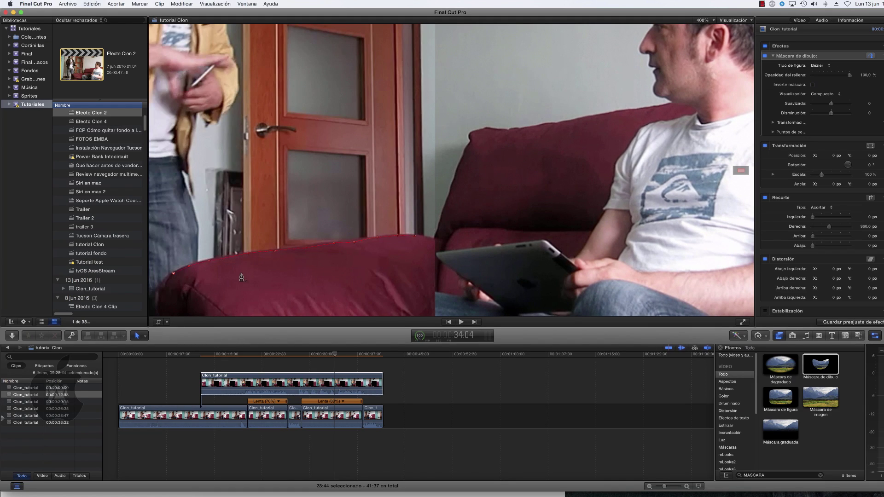
# At frame 17:53, add mask points down the sofa's left arm, then zoom the viewer out to 200%.
pyautogui.scroll(-3, 241, 279)
pyautogui.hscroll(-4, 276, 230)
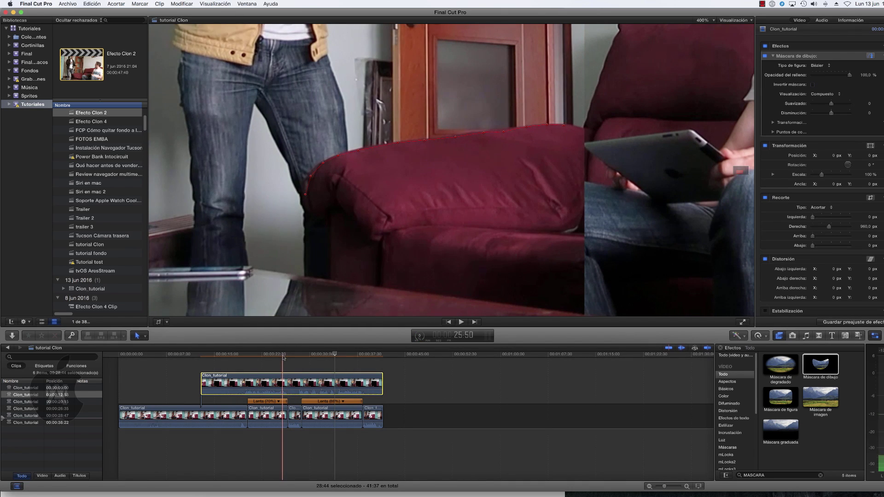
pyautogui.click(232, 355)
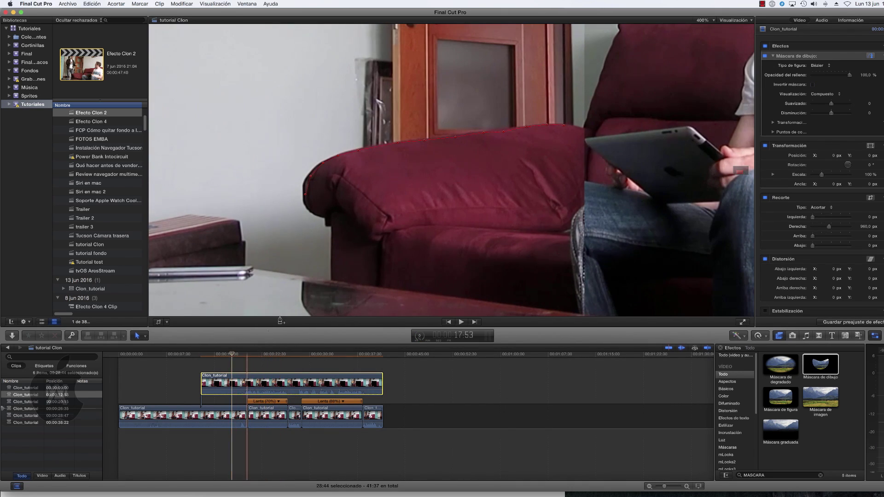
pyautogui.click(310, 213)
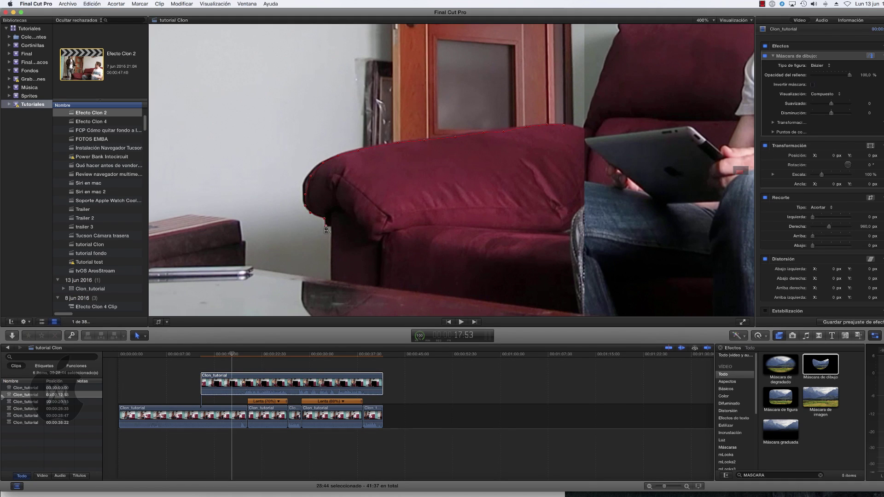
pyautogui.click(331, 279)
pyautogui.press('super+minus')
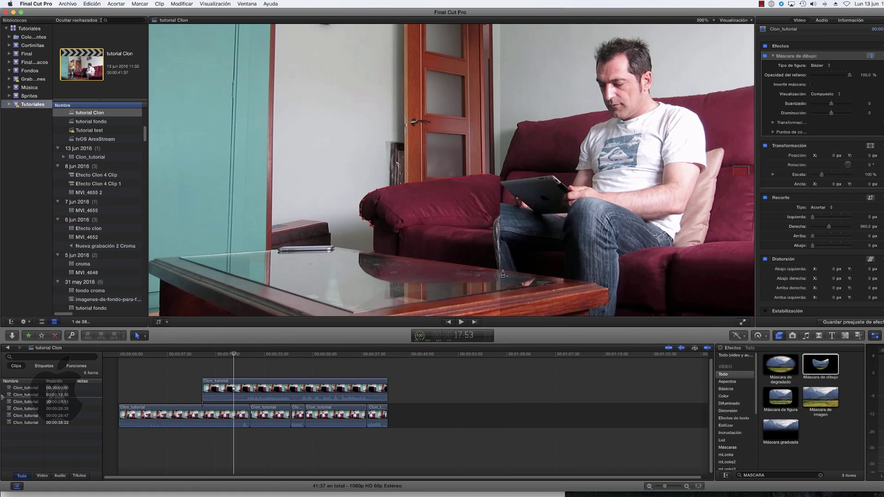
# Extend the mask along the glass table edge and below the frame at 100% viewer zoom, then select all clips.
pyautogui.click(504, 270)
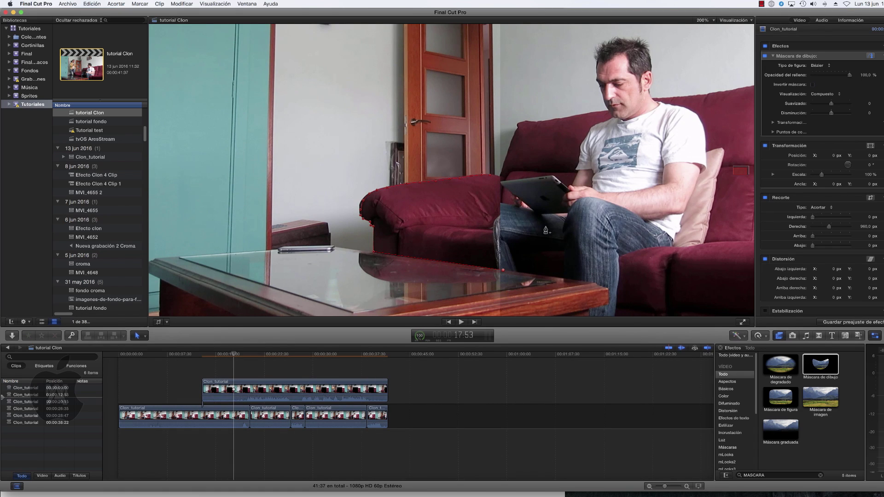
pyautogui.click(704, 20)
pyautogui.click(709, 62)
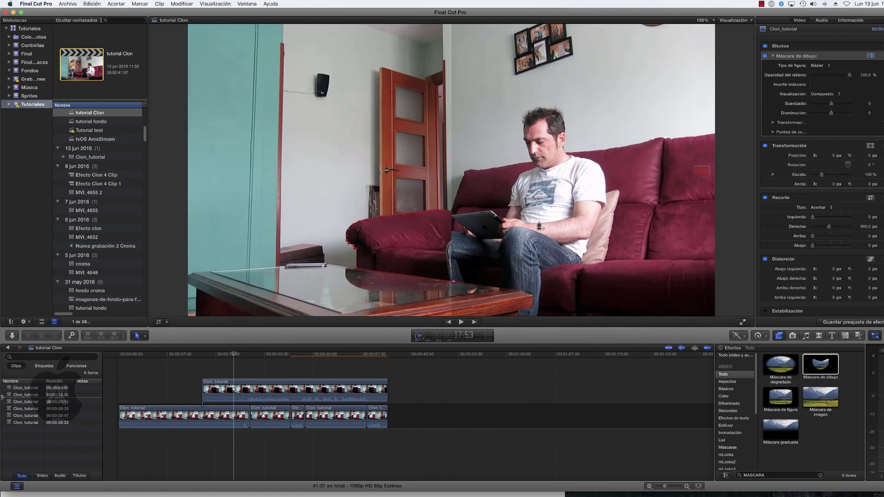
pyautogui.click(704, 21)
pyautogui.click(707, 53)
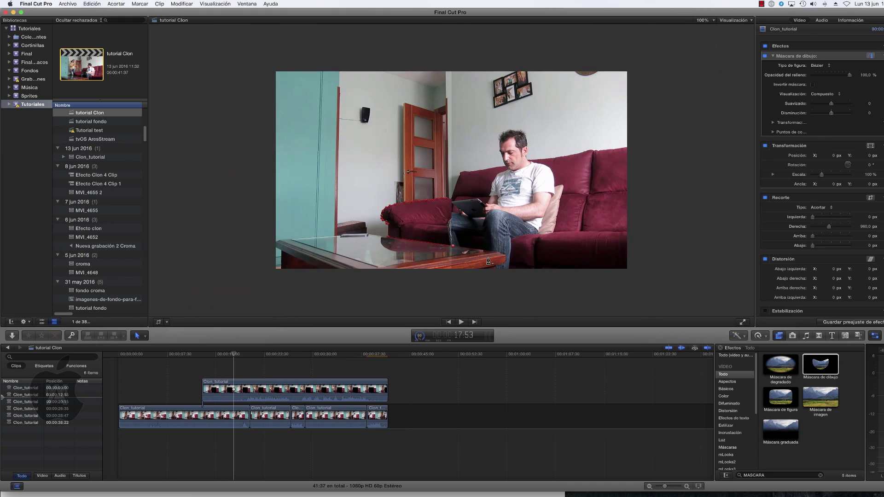
pyautogui.click(458, 272)
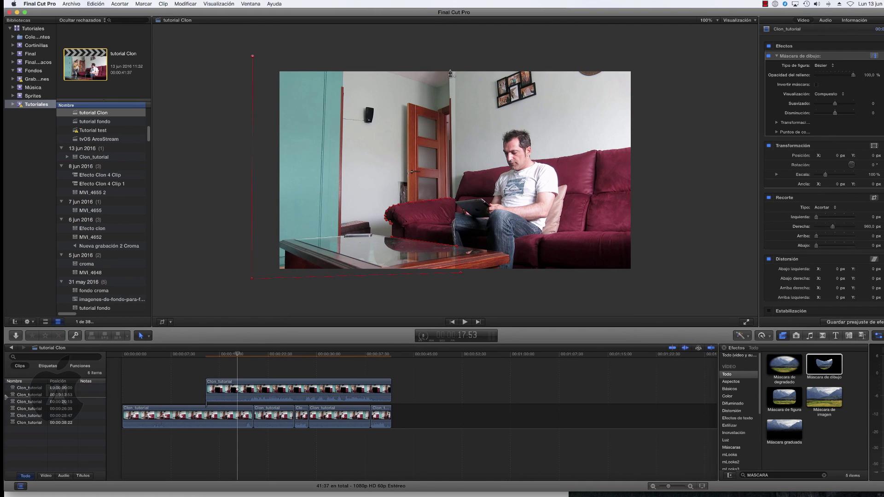
pyautogui.press('super+a')
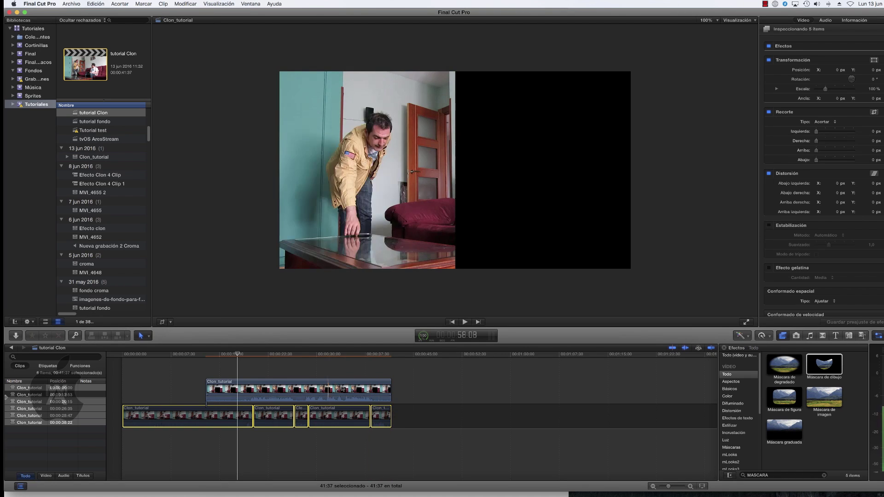
# Select the upper Clon_tutorial clip and close the mask on its first point.
pyautogui.click(335, 389)
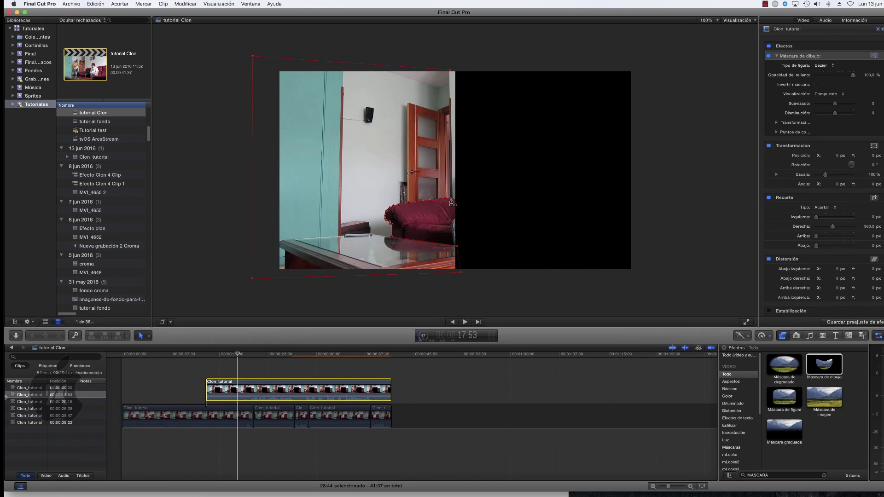
pyautogui.click(451, 200)
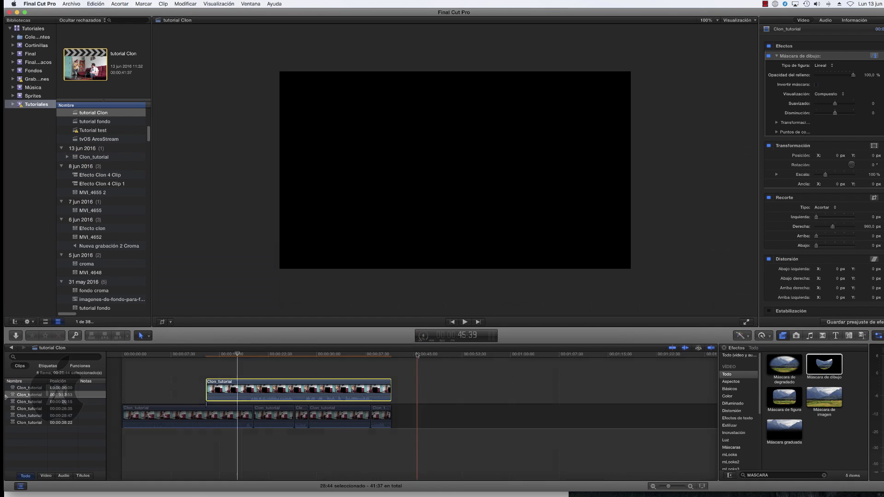
# Shift the upper Clon_tutorial overlay slightly later in the timeline and play back the composite.
pyautogui.click(327, 355)
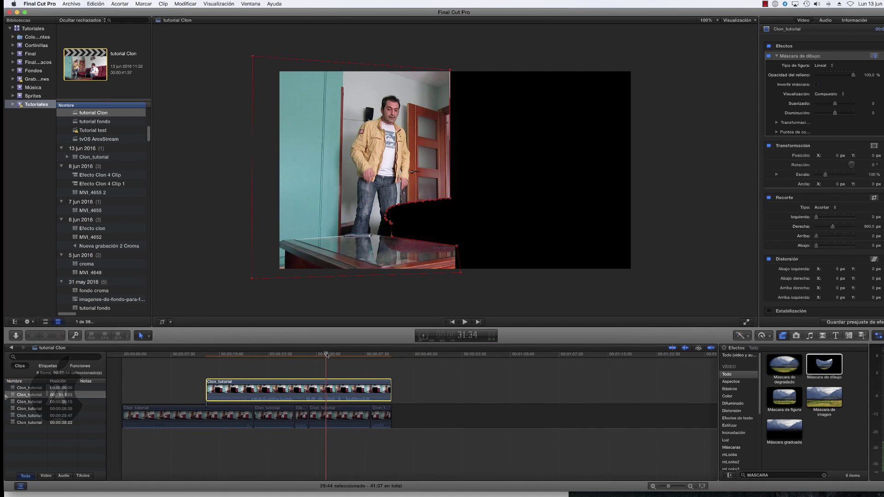
pyautogui.moveTo(405, 411); pyautogui.dragTo(224, 418)
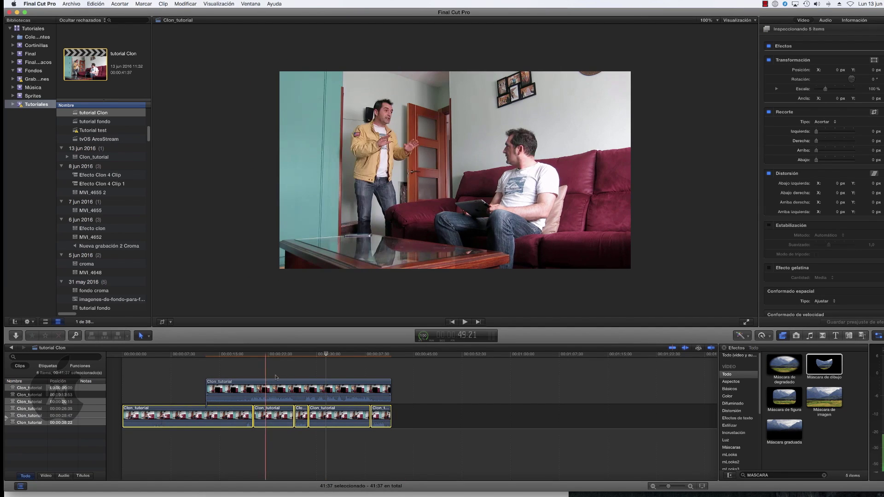
pyautogui.click(201, 355)
pyautogui.moveTo(219, 390); pyautogui.dragTo(227, 390)
pyautogui.press('space')
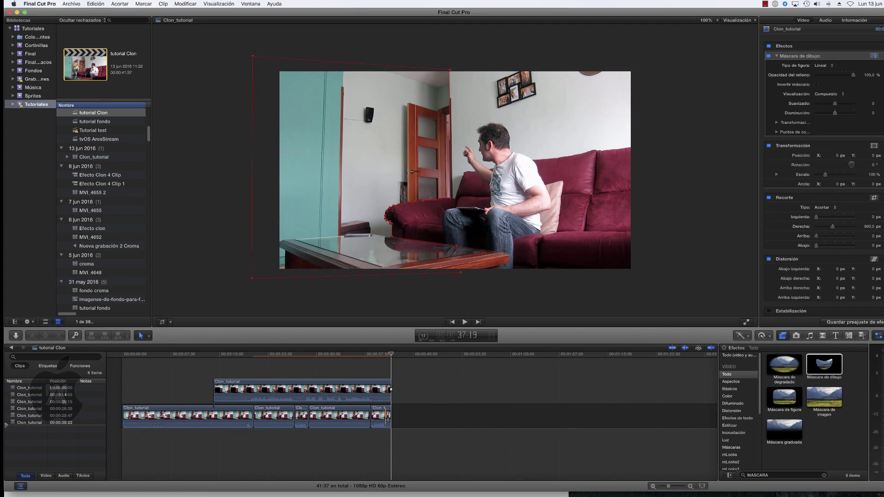
# Blade the connected overlay clip at 39:12.
pyautogui.click(382, 417)
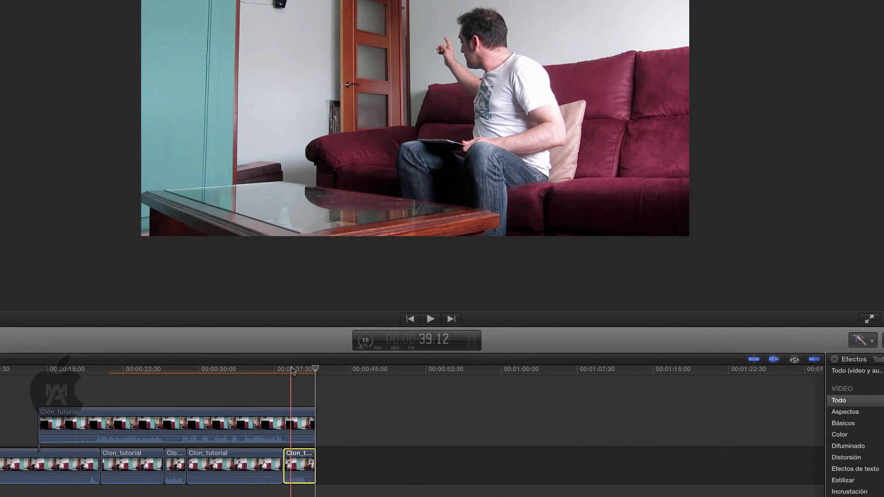
pyautogui.click(291, 368)
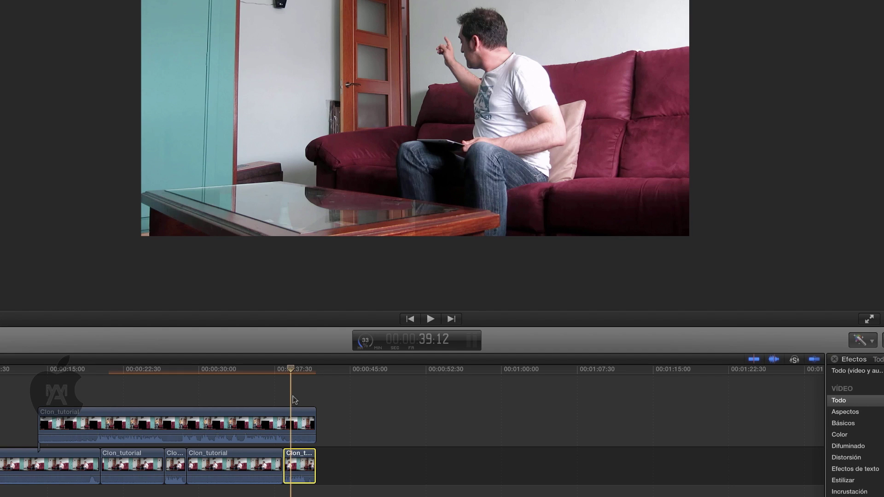
pyautogui.click(300, 417)
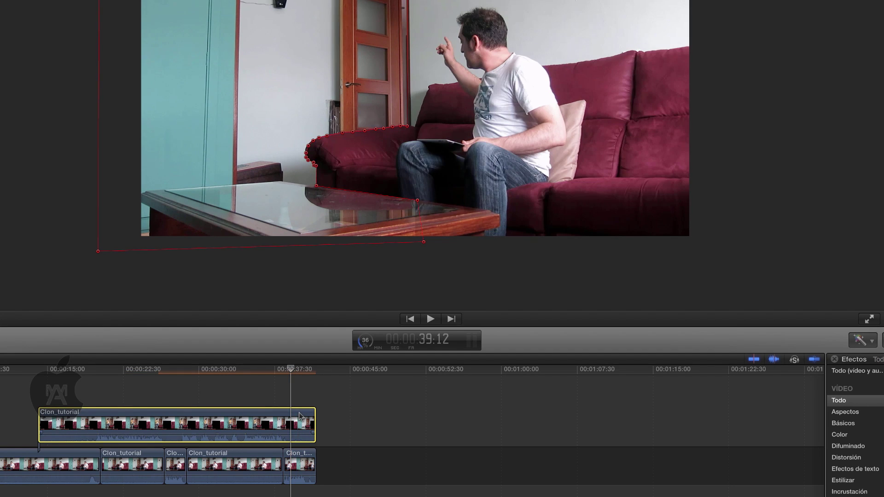
pyautogui.press('super+b')
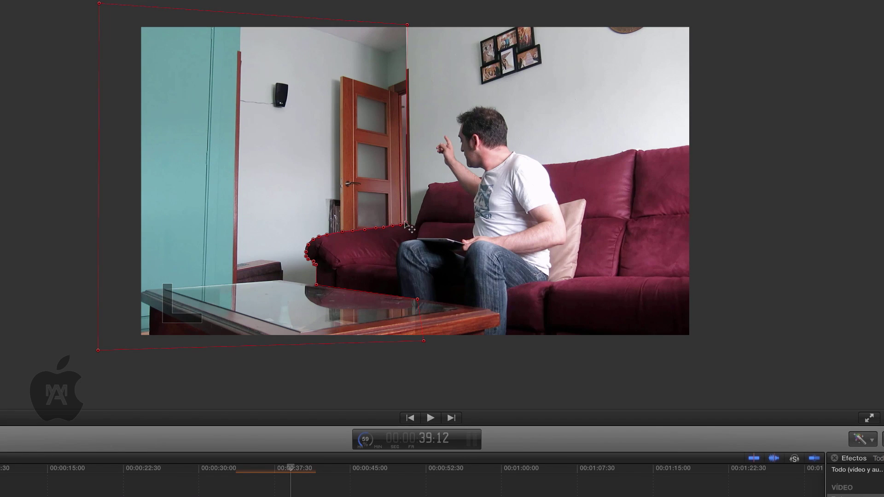
# Pull the drawn mask's top points left onto the door frame and play back to check.
pyautogui.moveTo(405, 222); pyautogui.dragTo(400, 220)
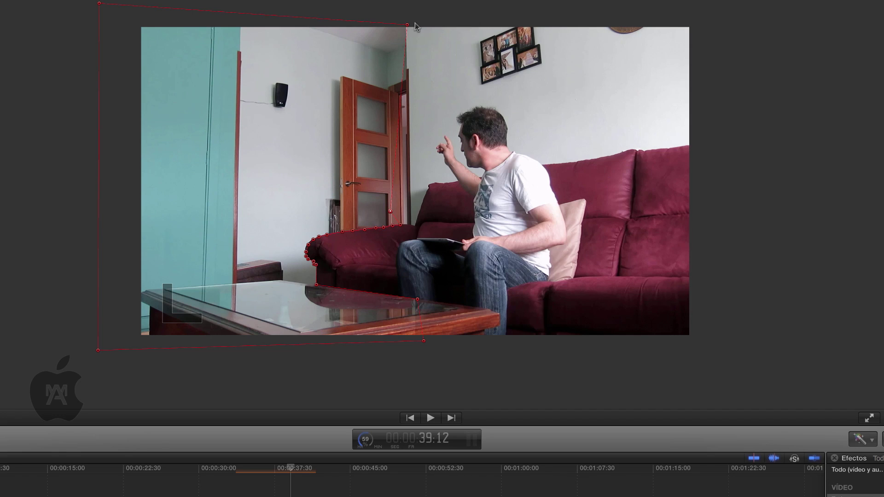
pyautogui.moveTo(407, 25); pyautogui.dragTo(388, 32)
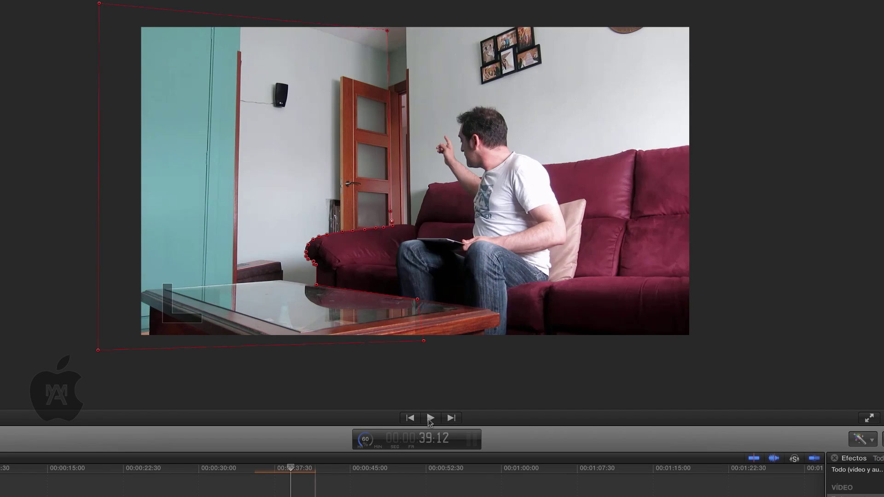
pyautogui.click(430, 418)
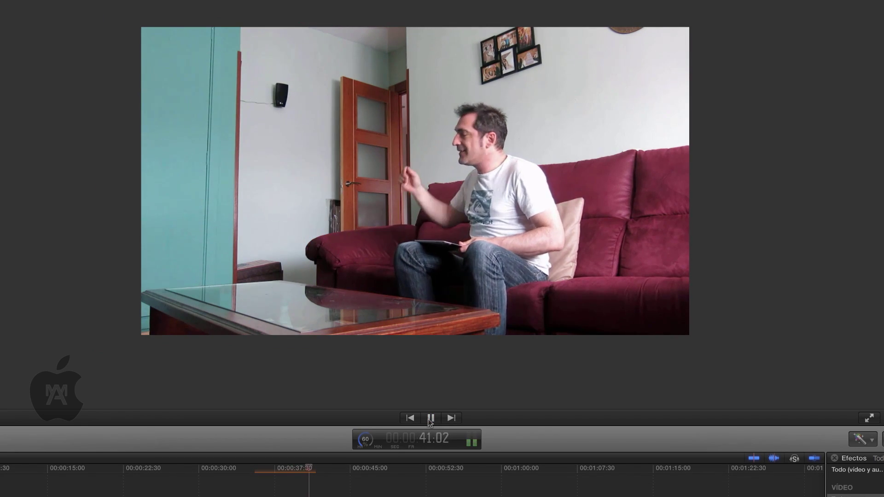
pyautogui.click(430, 418)
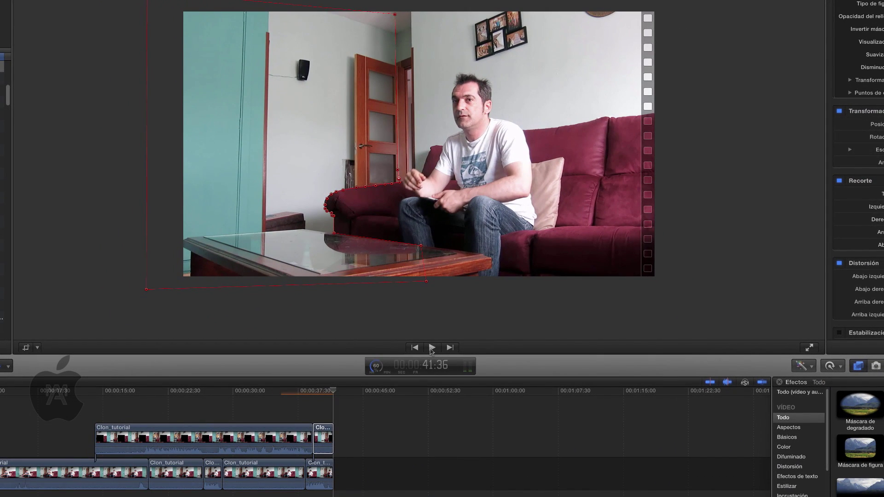
# Select the first overlay clip at 15:13 and bring up the Enhancements menu.
pyautogui.click(416, 391)
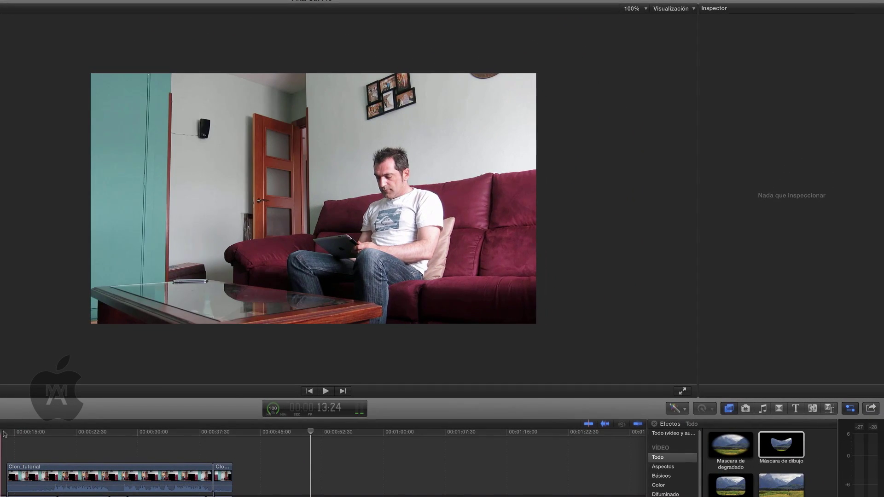
pyautogui.click(2, 433)
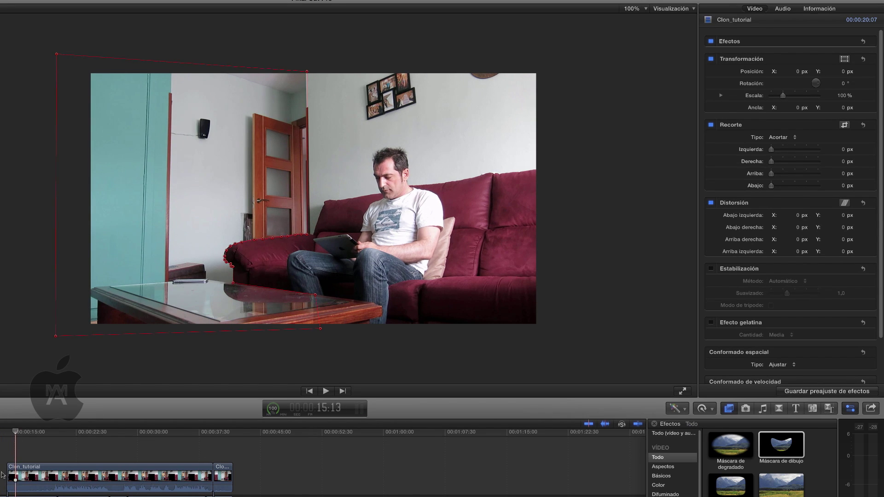
pyautogui.click(16, 475)
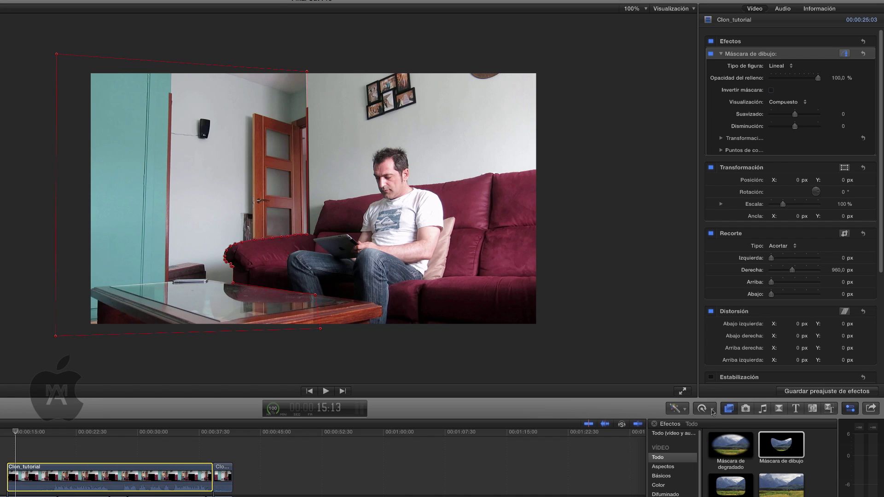
pyautogui.click(688, 409)
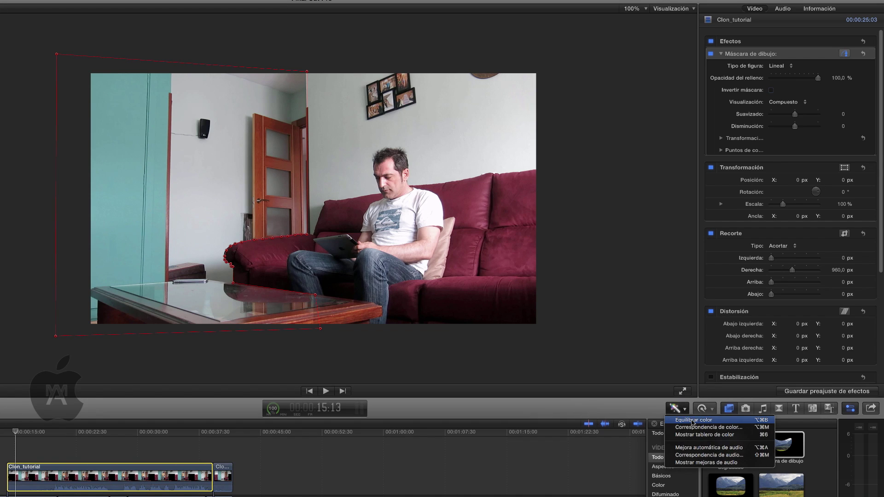
# Add a colour correction lowering the overlay's global exposure to -5%, then return to the Video inspector.
pyautogui.click(696, 435)
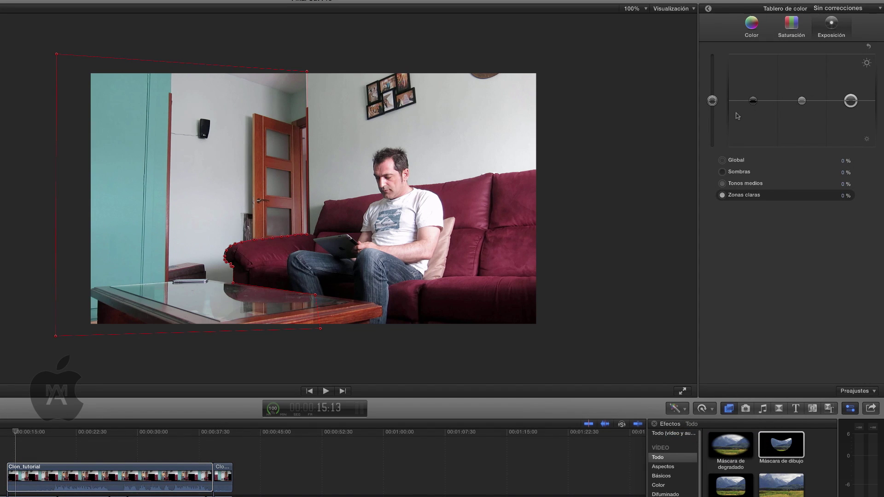
pyautogui.click(713, 101)
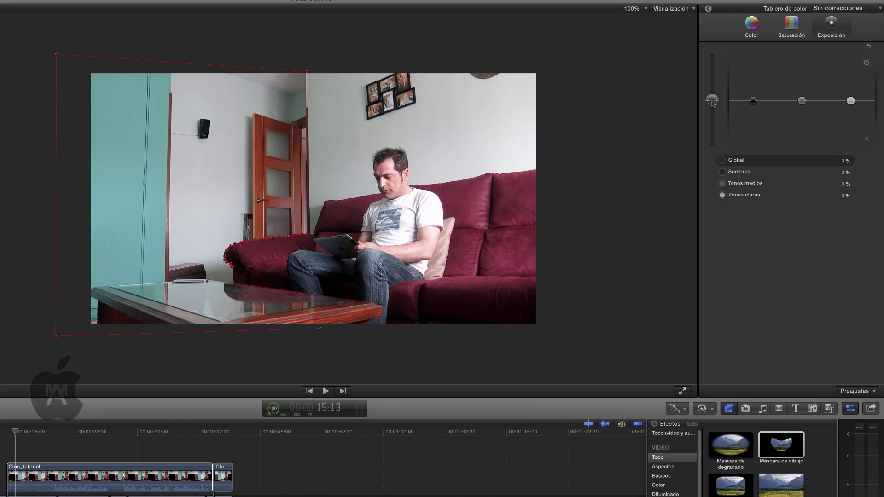
pyautogui.moveTo(712, 102); pyautogui.dragTo(712, 103)
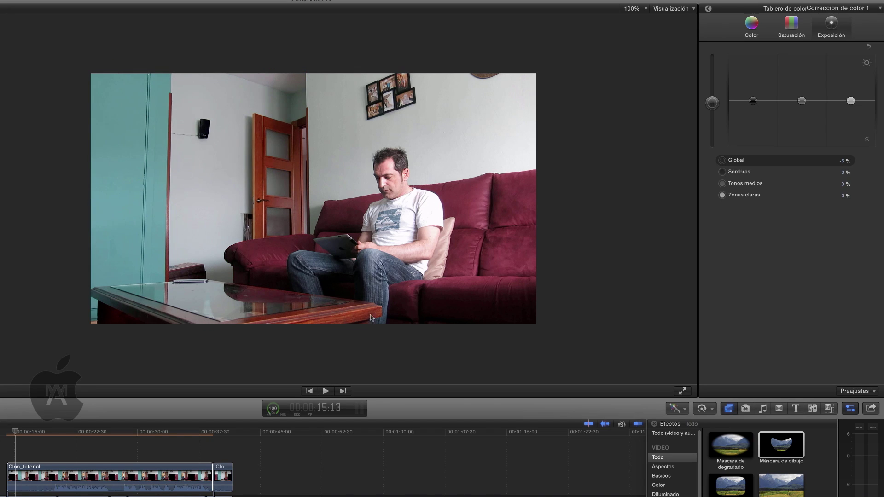
pyautogui.press('space')
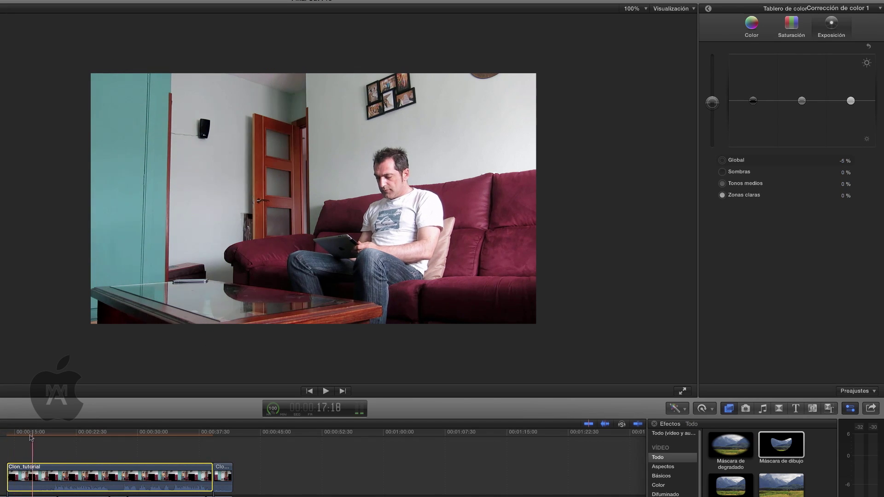
pyautogui.click(708, 9)
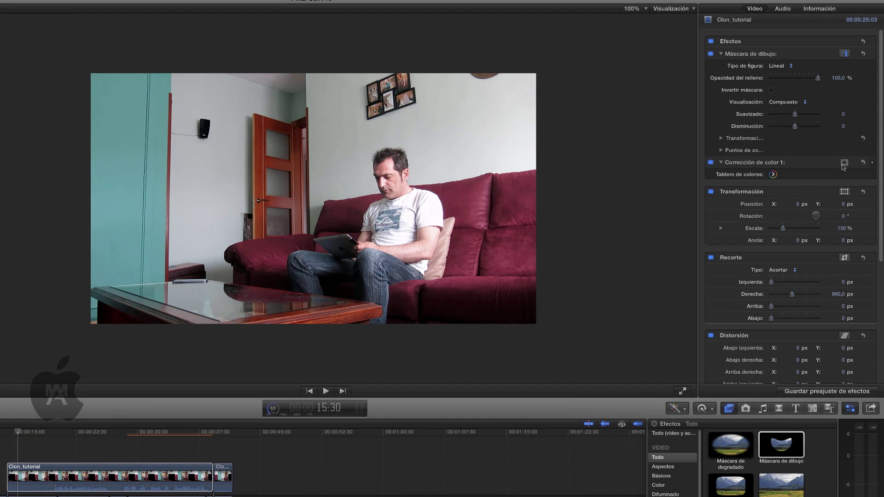
# Add a shape mask to Corrección de color 1, placed as a tall oval over the wall left of the door.
pyautogui.click(845, 162)
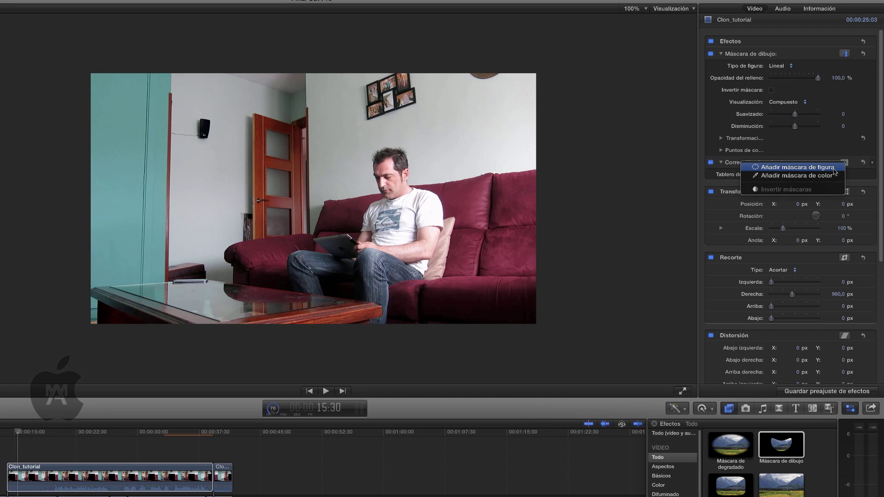
pyautogui.click(833, 168)
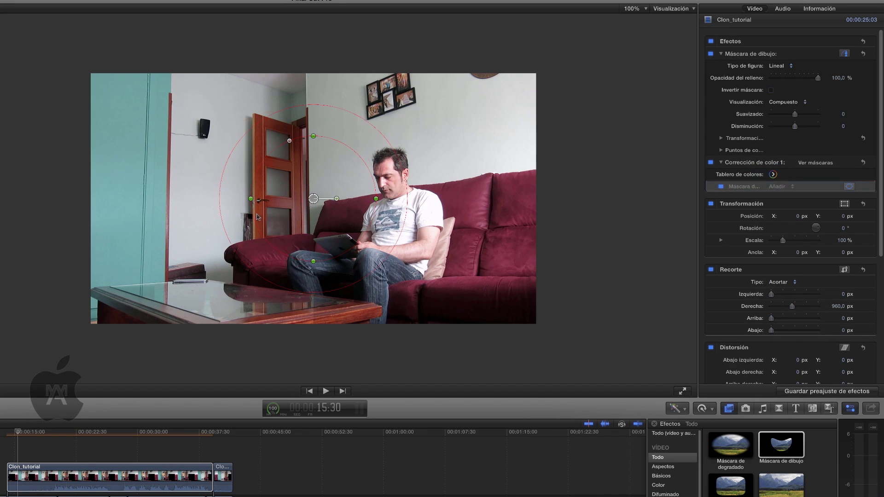
pyautogui.moveTo(313, 198); pyautogui.dragTo(187, 225)
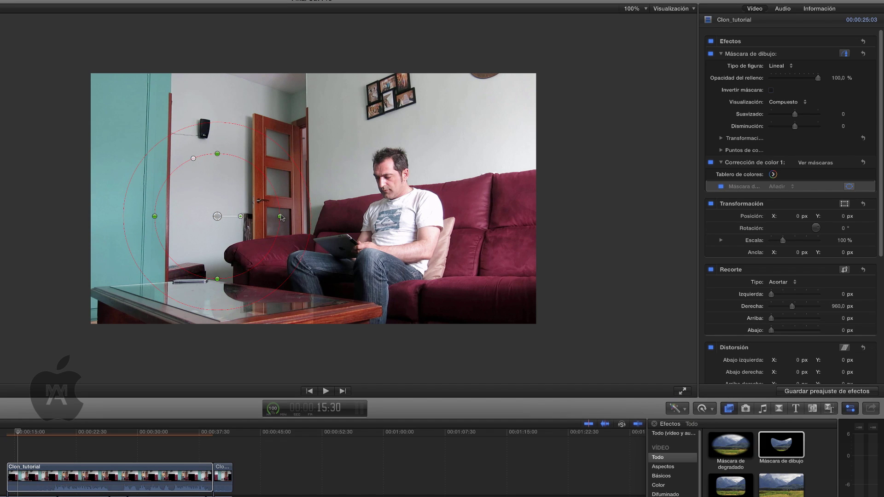
pyautogui.moveTo(280, 216); pyautogui.dragTo(251, 216)
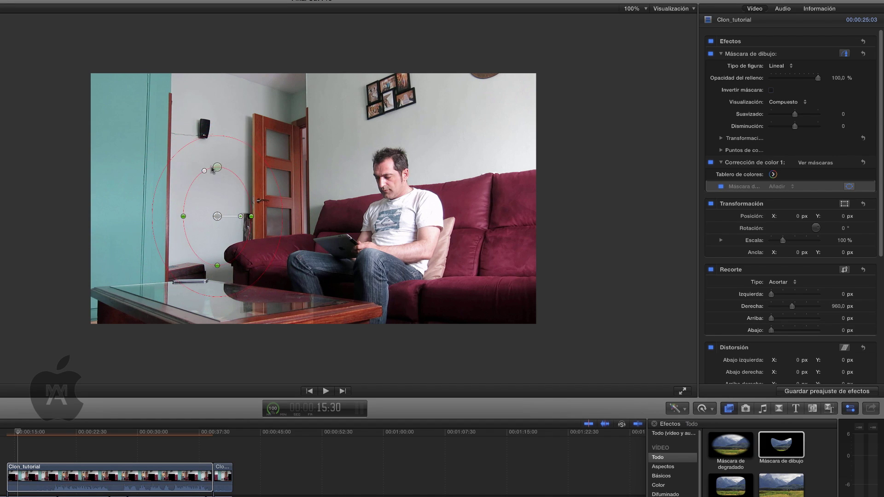
pyautogui.moveTo(215, 222); pyautogui.dragTo(211, 224)
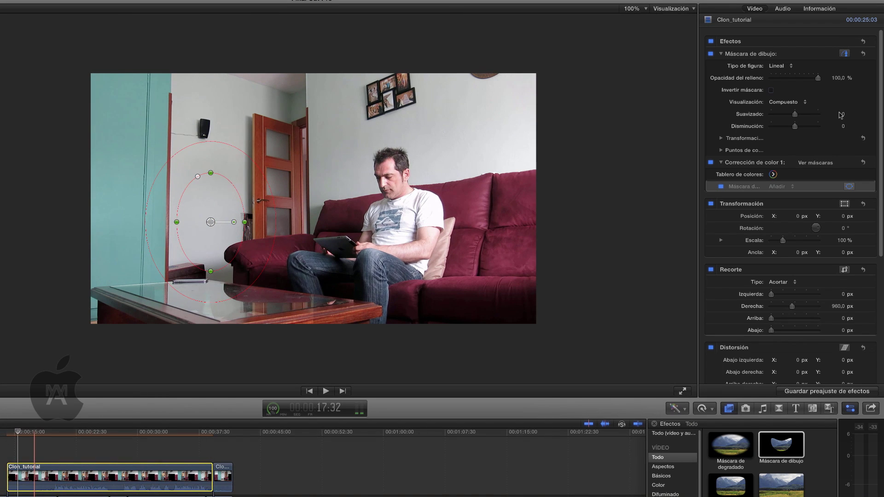
# Drop the masked highlights to -13%, then stretch the oval taller and widen its feathered edge.
pyautogui.click(772, 174)
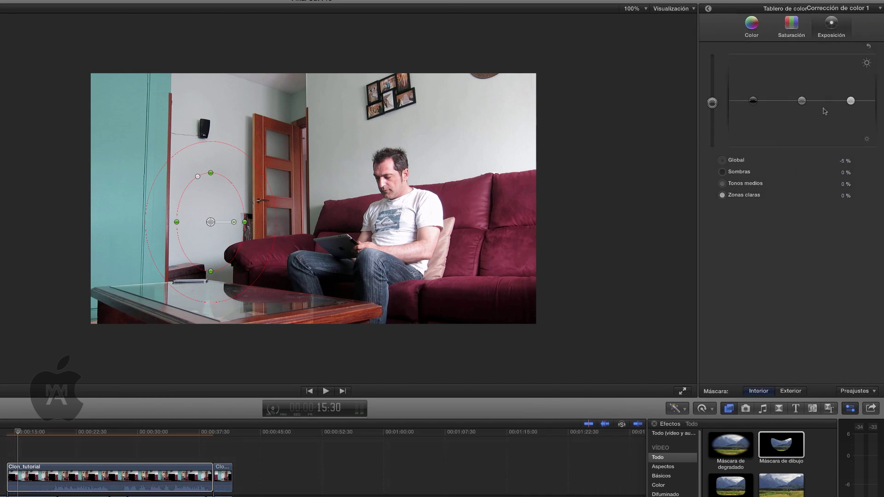
pyautogui.moveTo(851, 100); pyautogui.dragTo(850, 107)
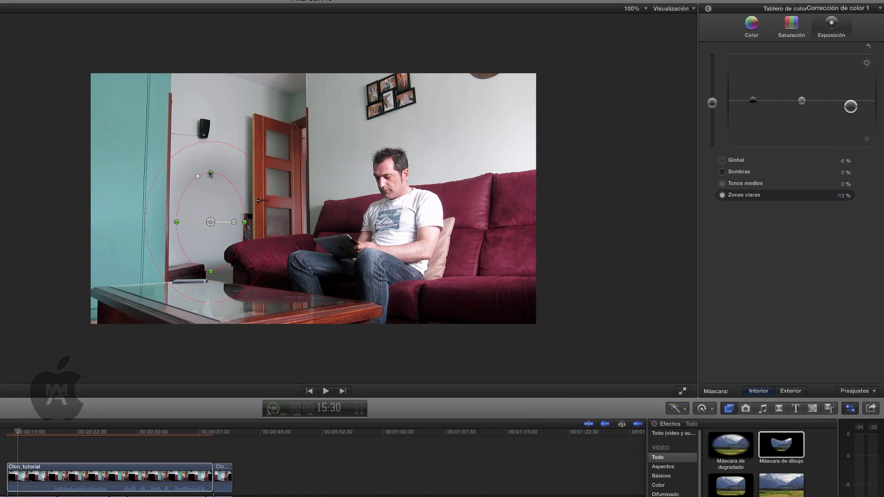
pyautogui.moveTo(210, 173); pyautogui.dragTo(211, 101)
pyautogui.moveTo(244, 222); pyautogui.dragTo(260, 222)
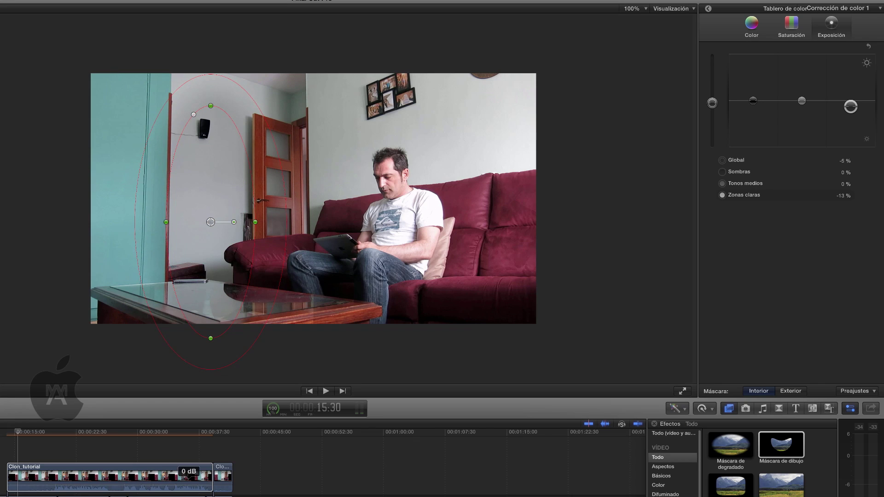
pyautogui.click(189, 474)
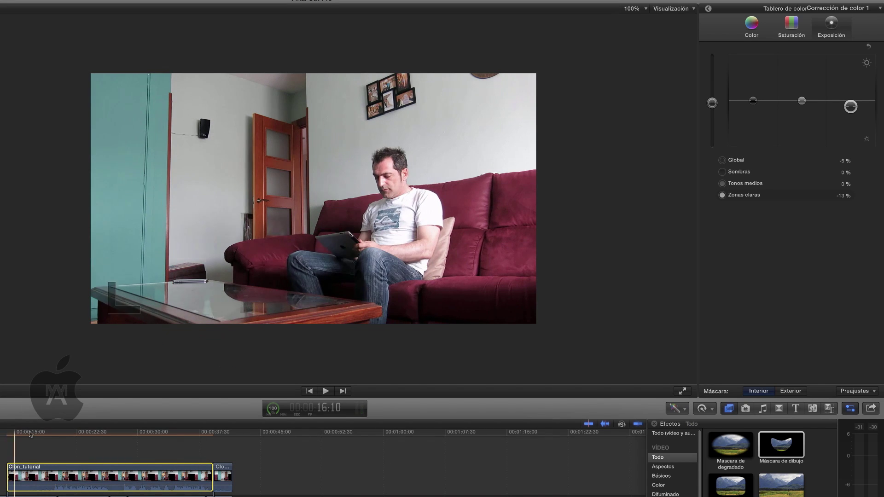
pyautogui.click(21, 432)
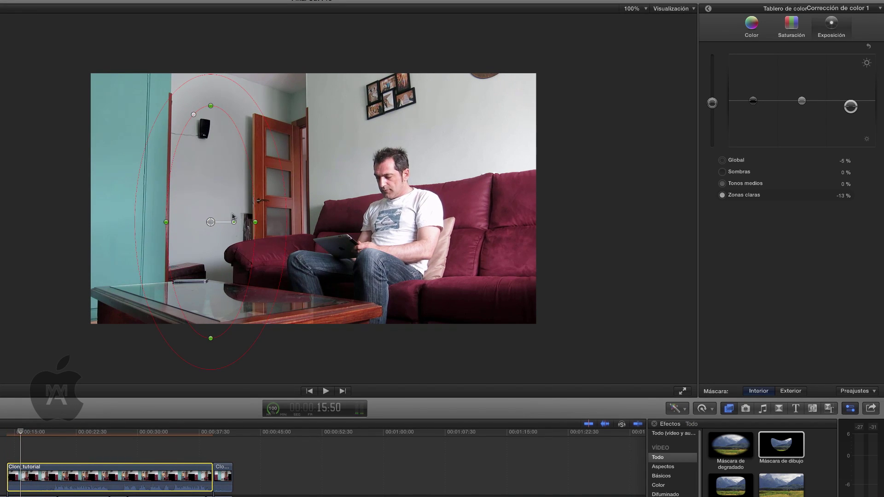
pyautogui.moveTo(210, 107)
pyautogui.mouseDown()
pyautogui.moveTo(211, 172)
pyautogui.moveTo(299, 134)
pyautogui.moveTo(327, 105)
pyautogui.mouseUp()
pyautogui.click(1, 431)
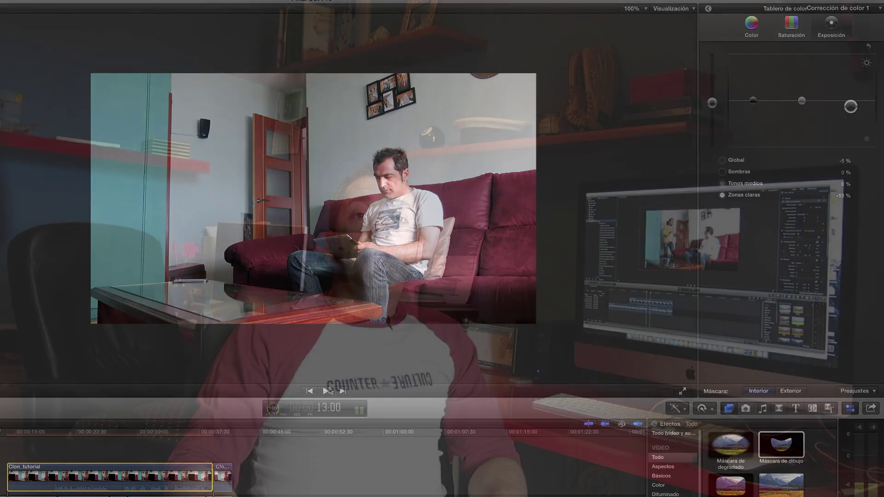